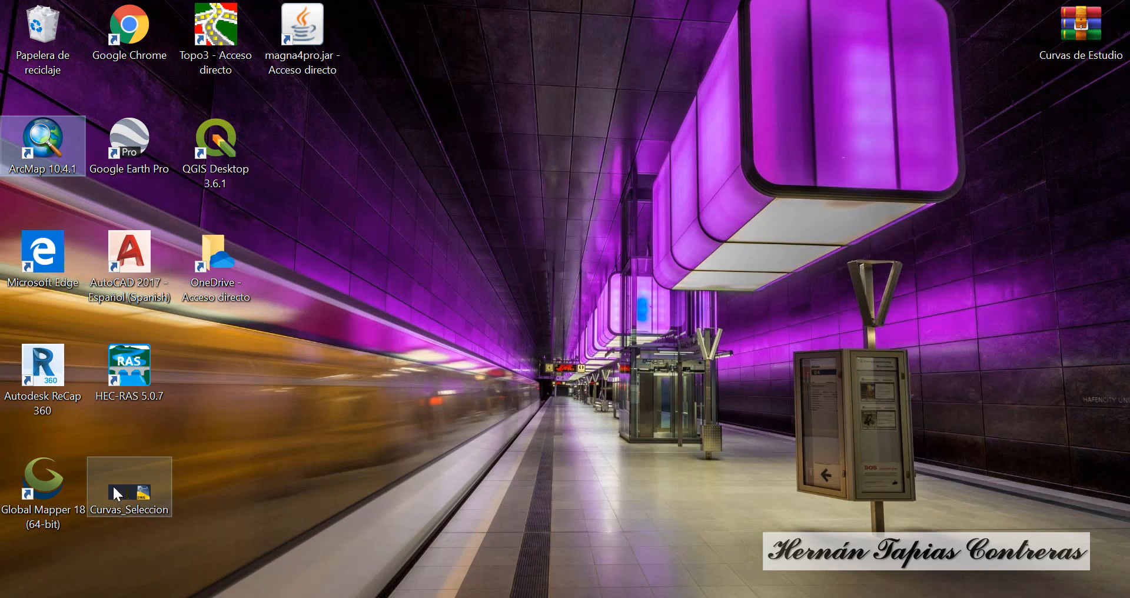
Open the Curvas_Seleccion drawing from the desktop in AutoCAD and inspect its contour lines up close.
right_click(130, 484)
left_click(192, 110)
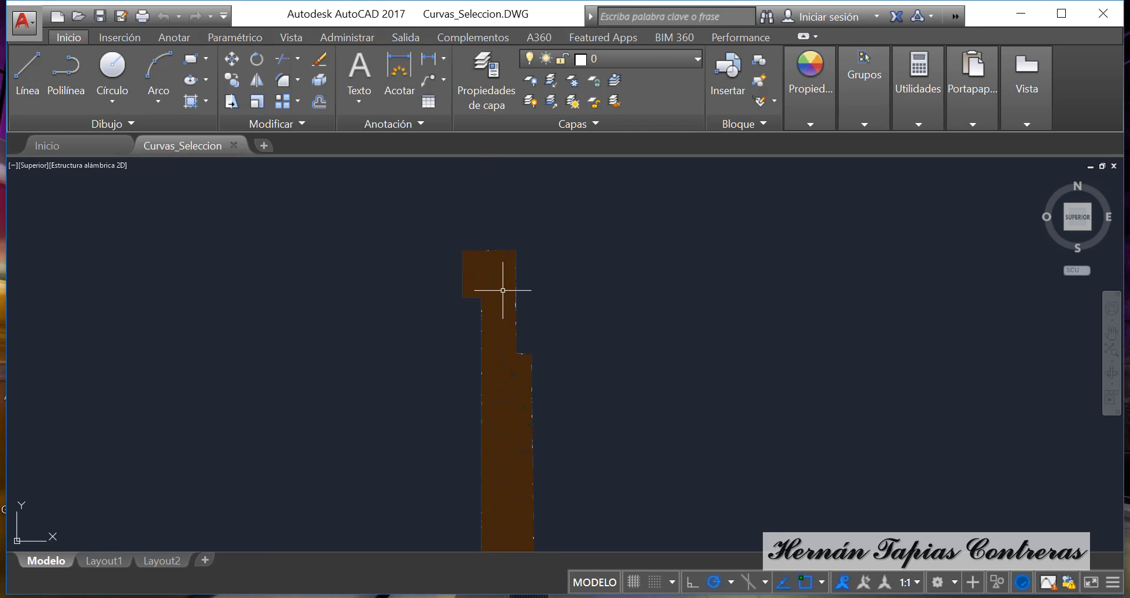
scroll(493, 278, "up", 5)
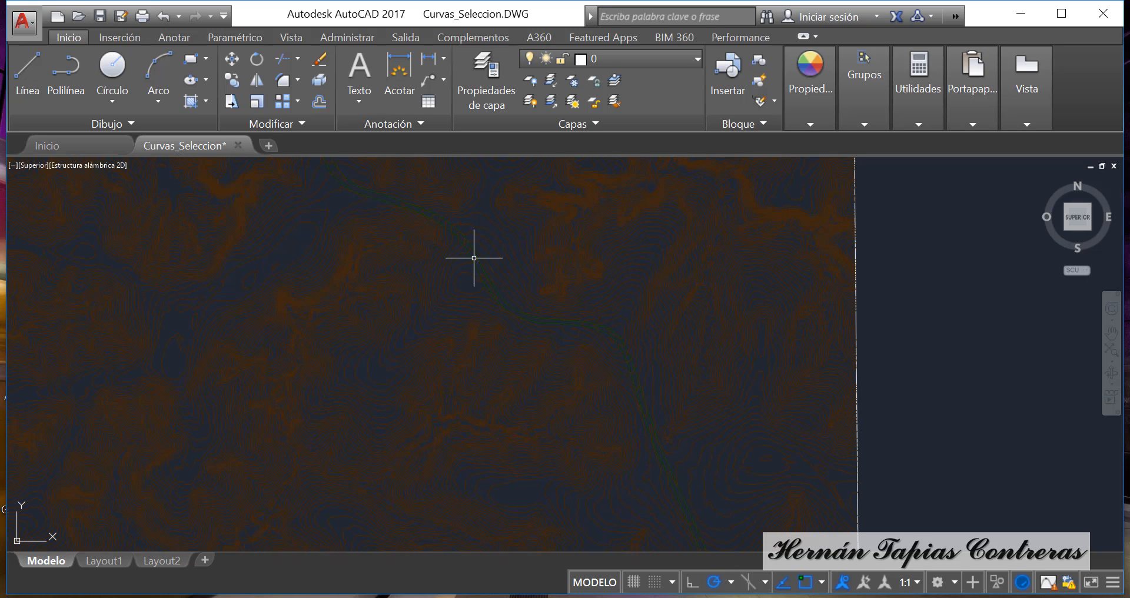
Save the drawing to the desktop as Curvas_Seleccion_2010 in AutoCAD 2010/LT2010 DWG format, then close AutoCAD.
left_click(33, 21)
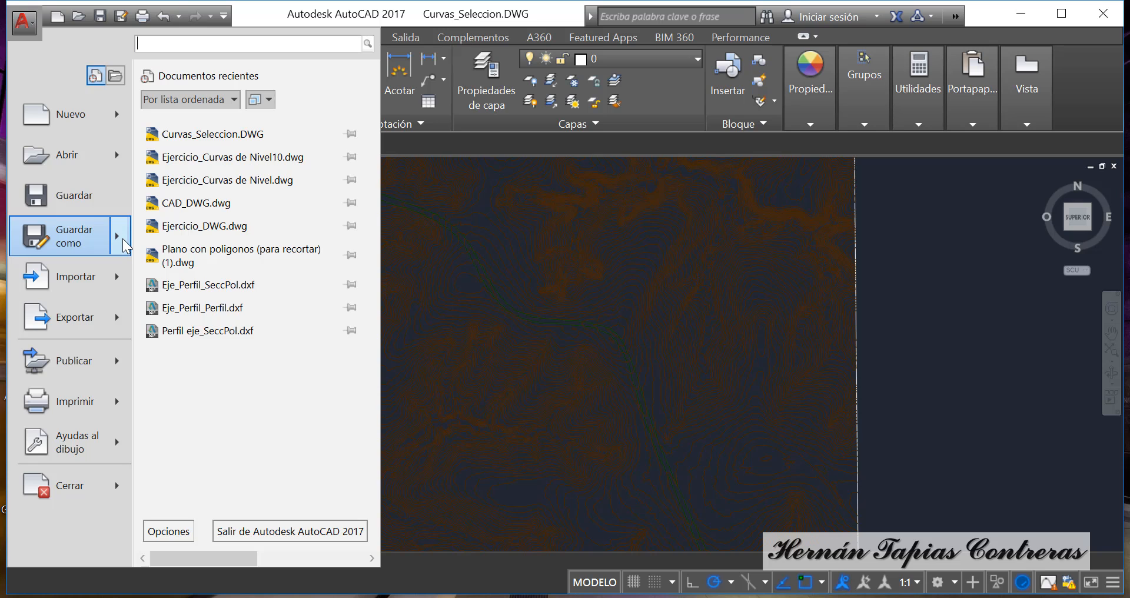
mouse_move(122, 238)
left_click(254, 145)
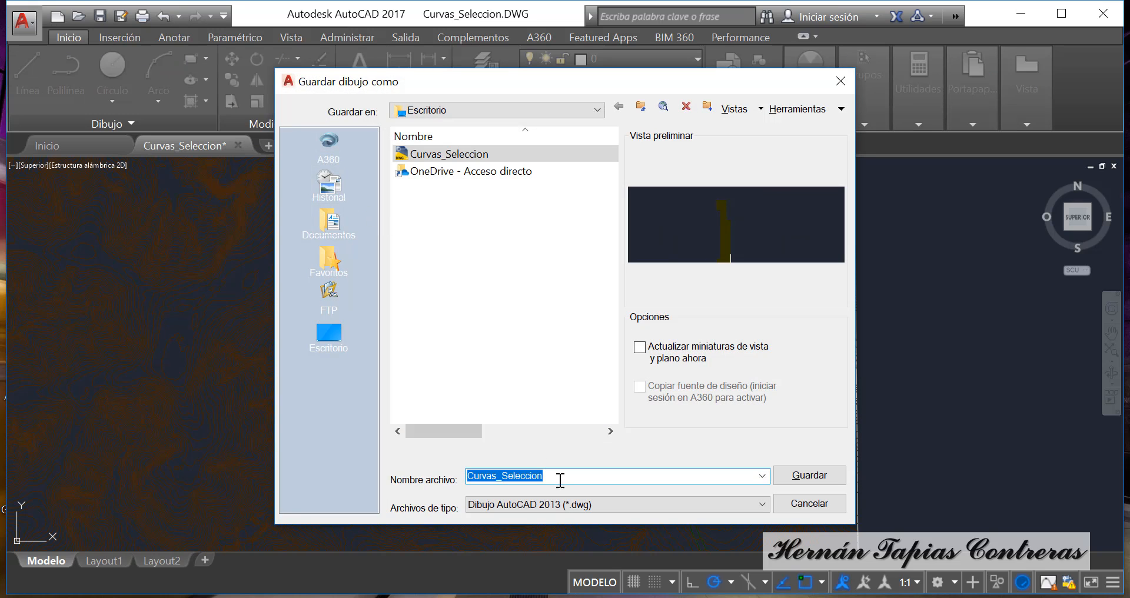
left_click(575, 505)
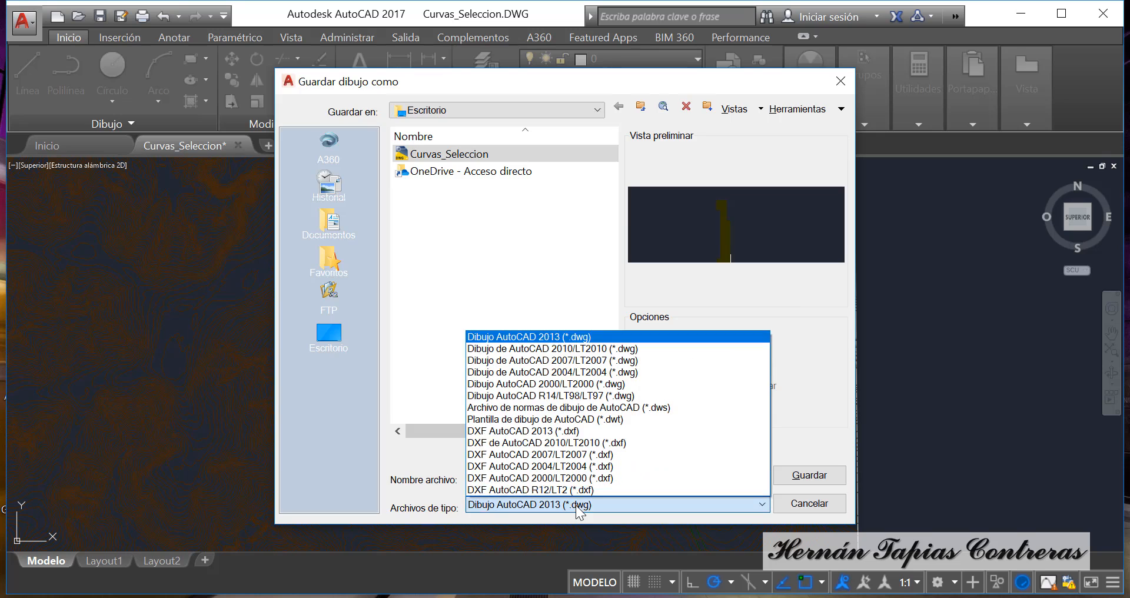
left_click(558, 352)
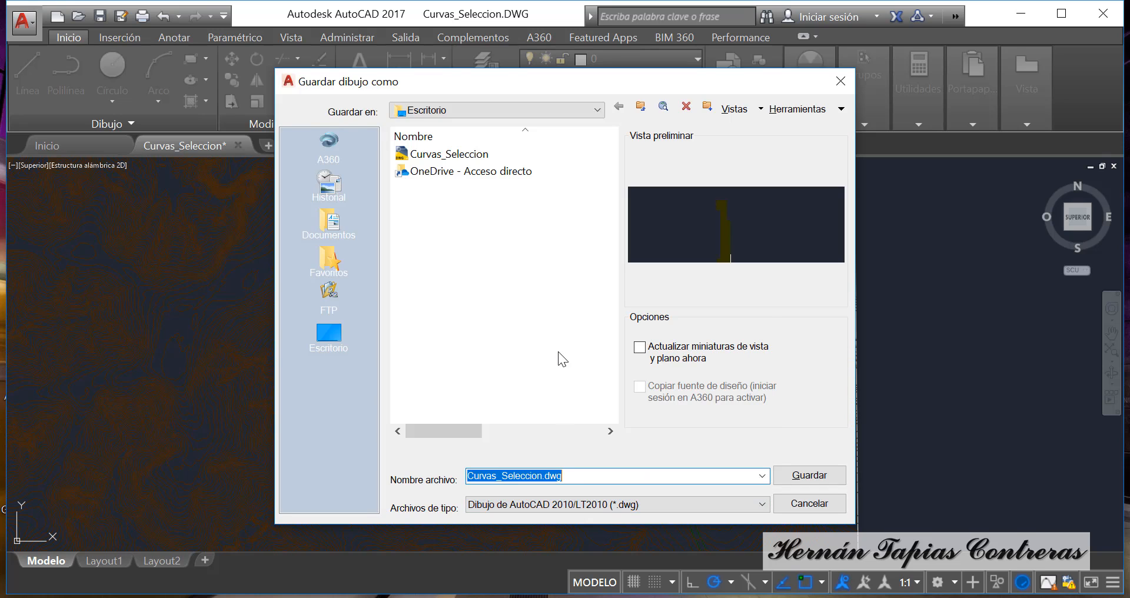
left_click(545, 476)
type("_2010")
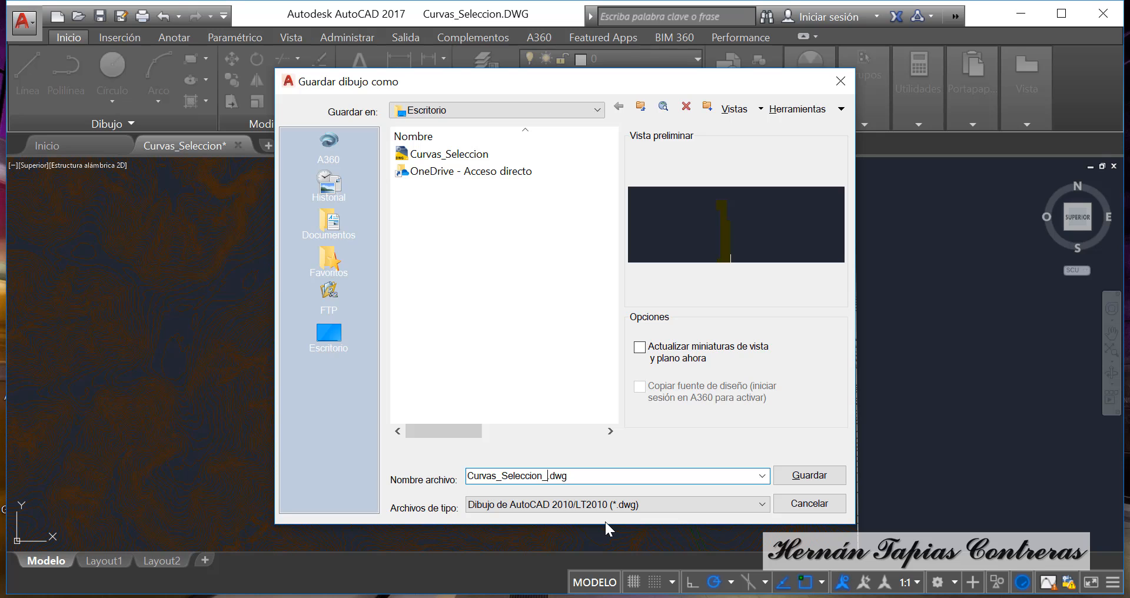
key("Return")
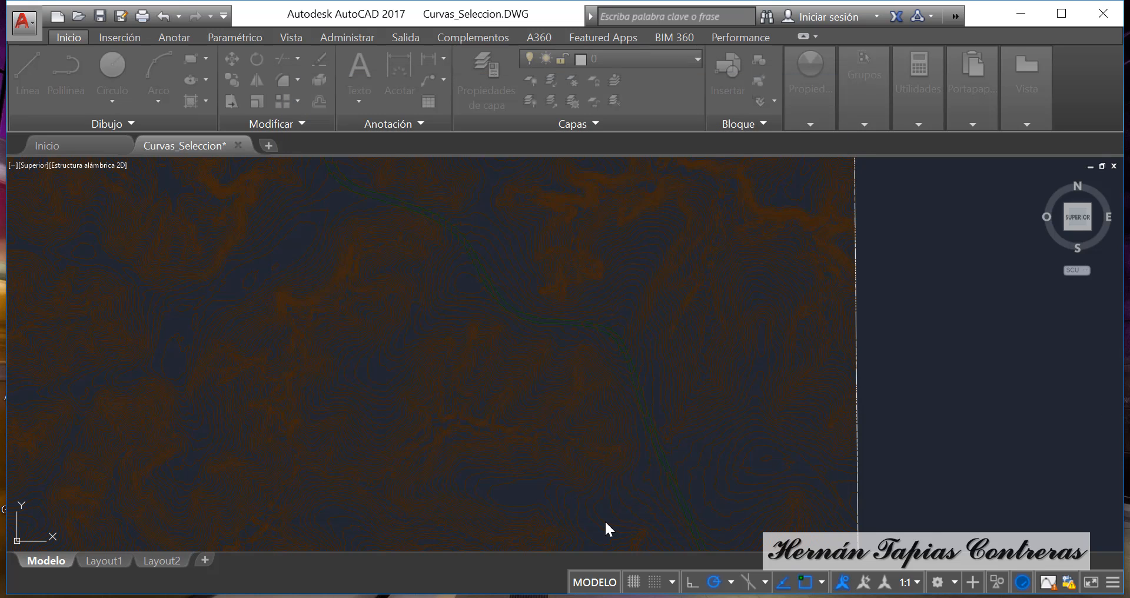
left_click(1105, 20)
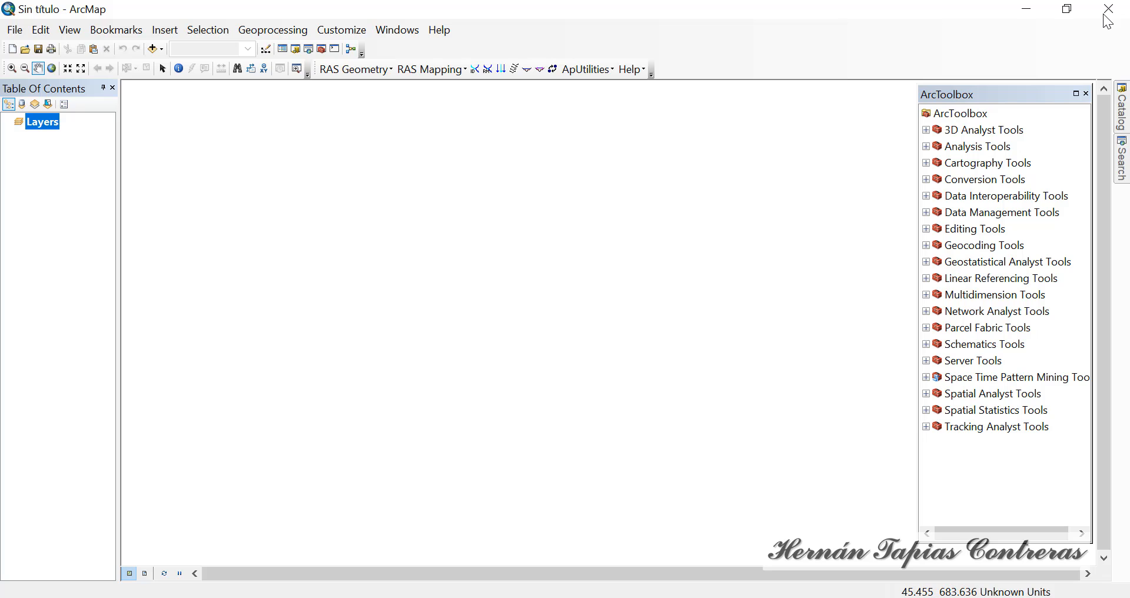
In ArcMap, start adding data and create a folder connection to the Desktop.
left_click(152, 49)
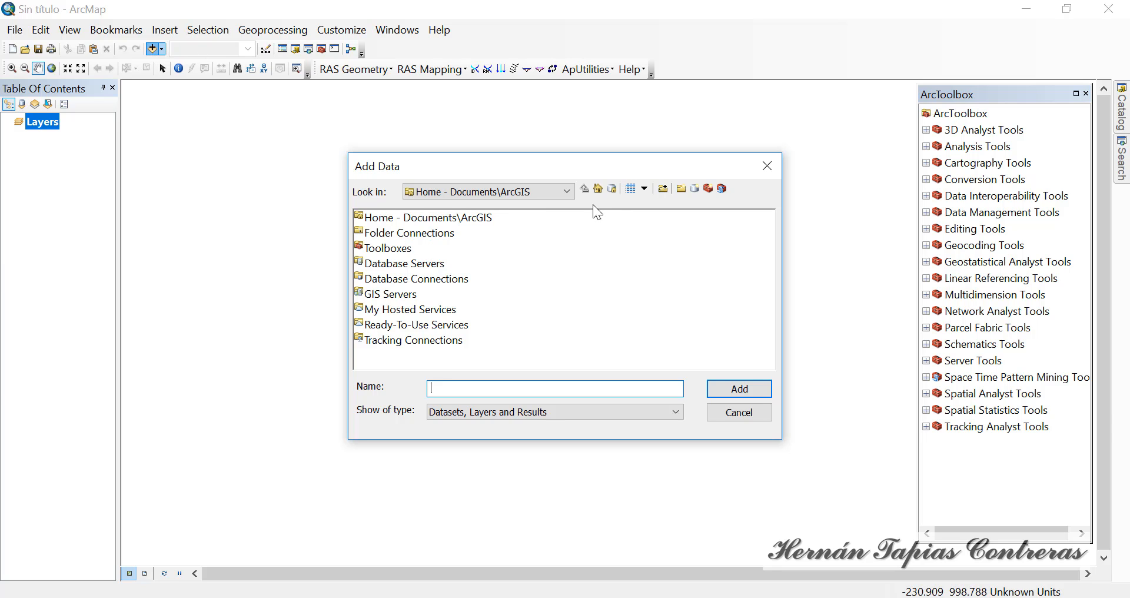
left_click(664, 189)
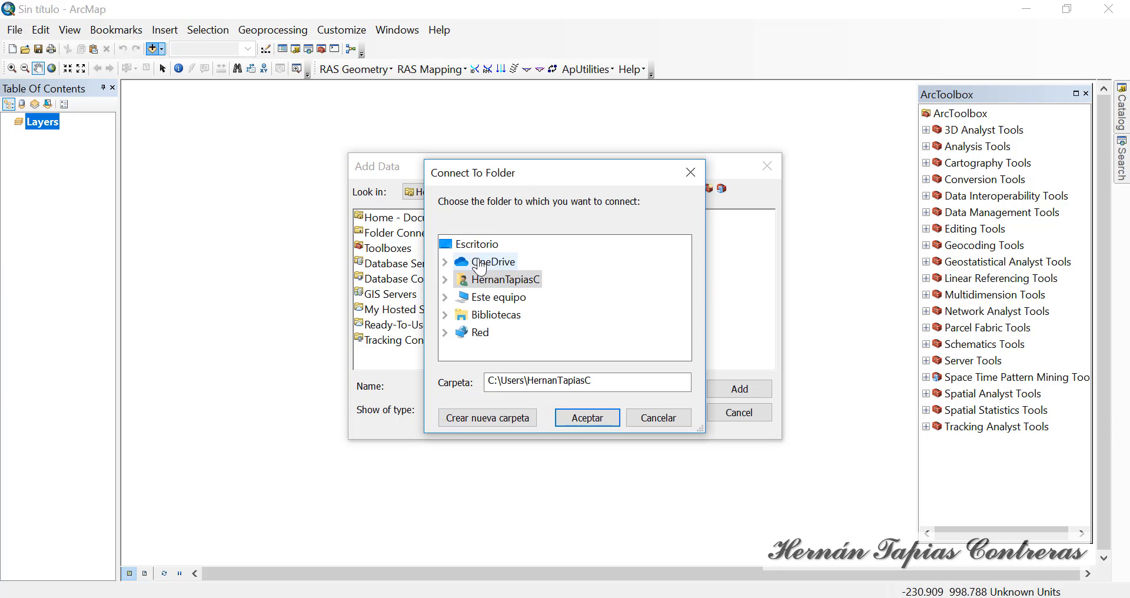
left_click(581, 418)
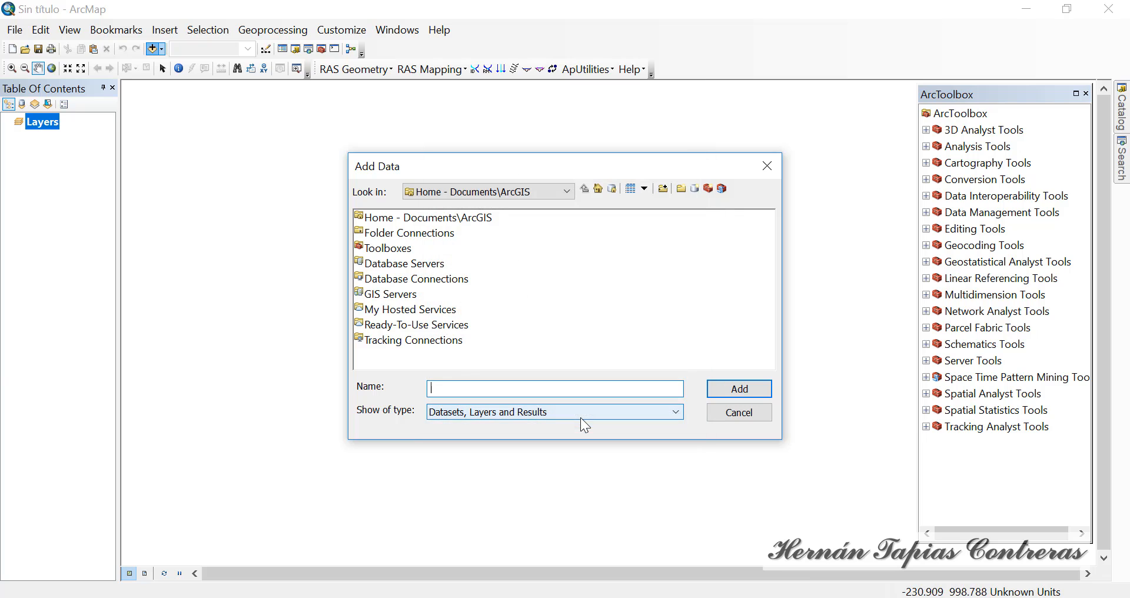
Add the Polyline_Clip feature class of Curvas_Seleccion_2010.dwg to the map and accept the missing spatial reference.
double_click(429, 233)
double_click(489, 218)
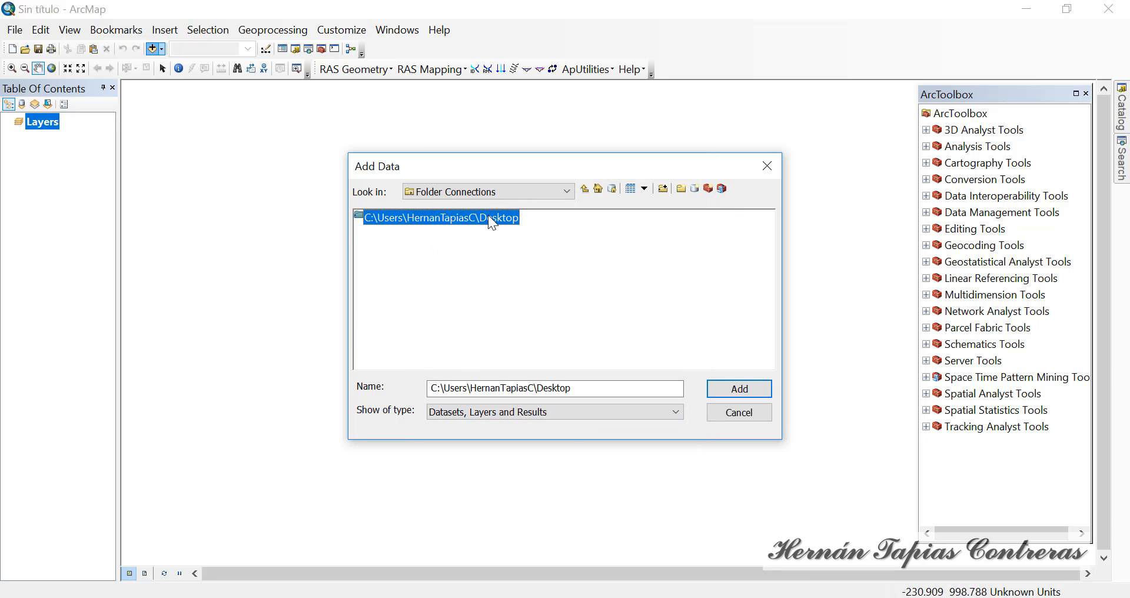
left_click(417, 239)
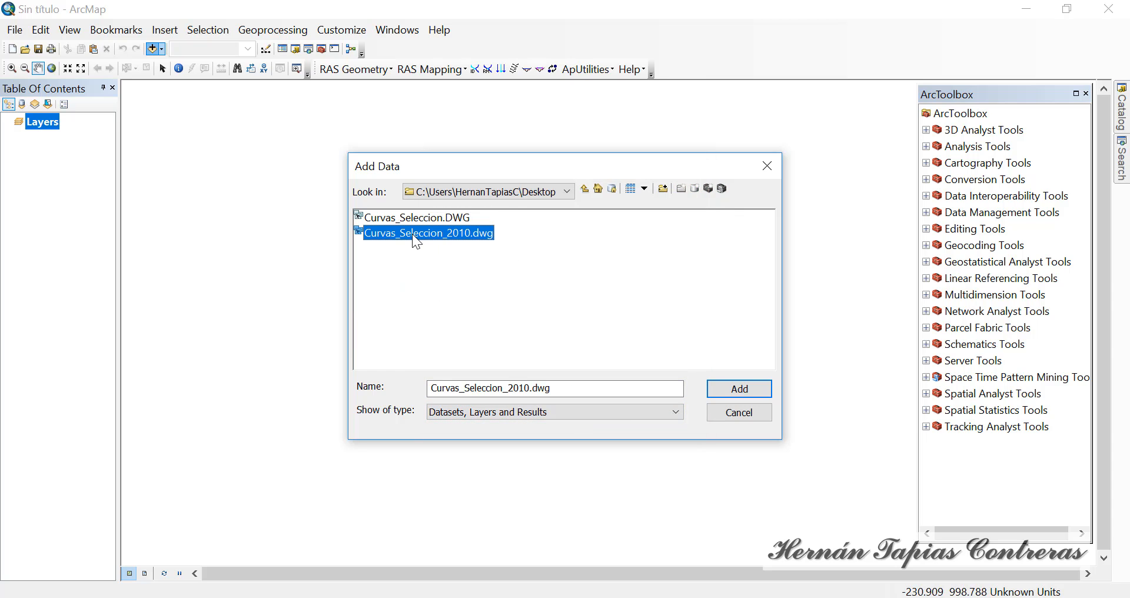
double_click(360, 234)
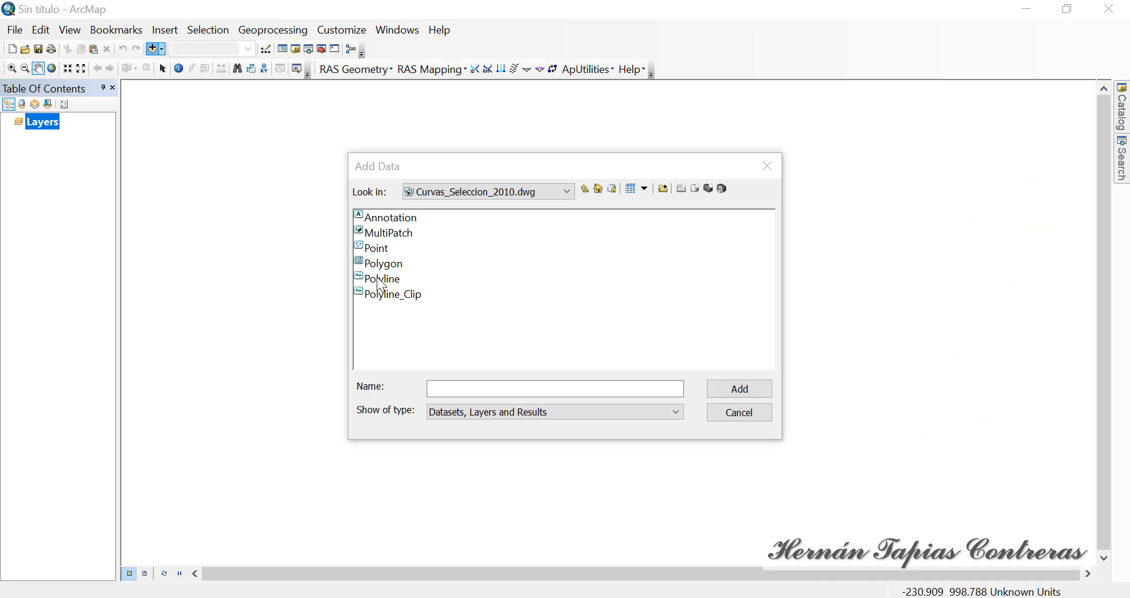
left_click(378, 297)
left_click(720, 388)
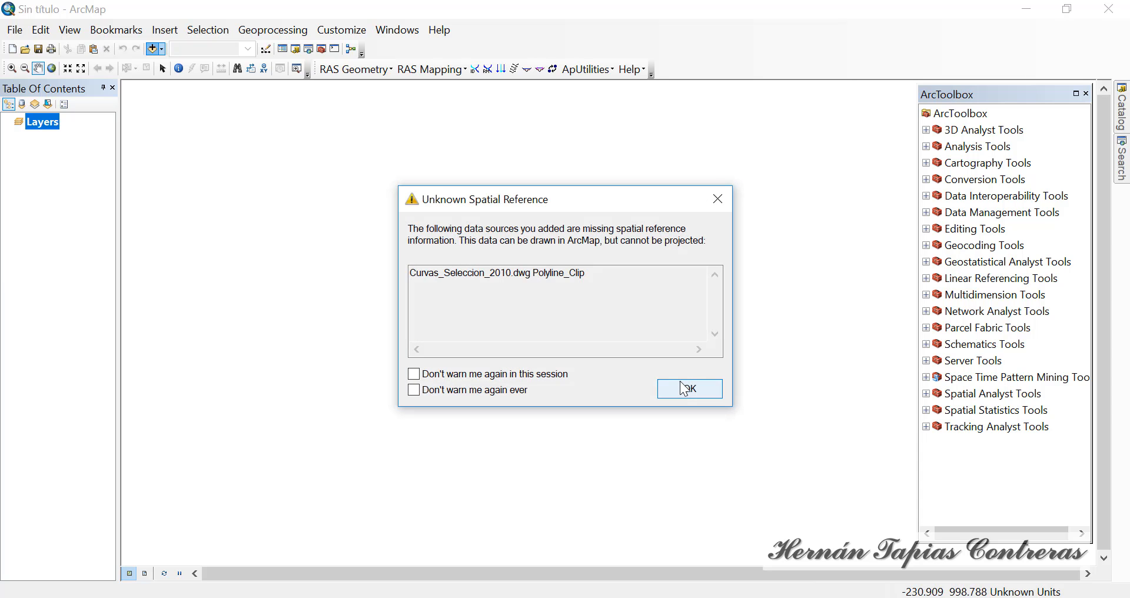
left_click(684, 390)
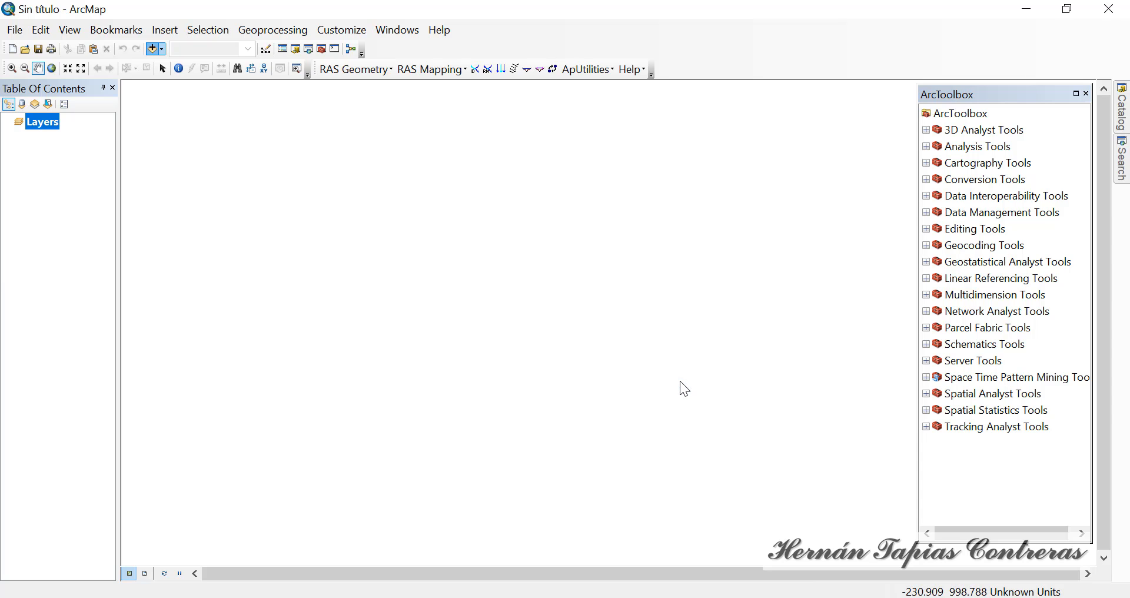
Examine the contour lines on the map and the Polyline_Clip layer's full attribute table, including its Elevation field.
left_click(13, 69)
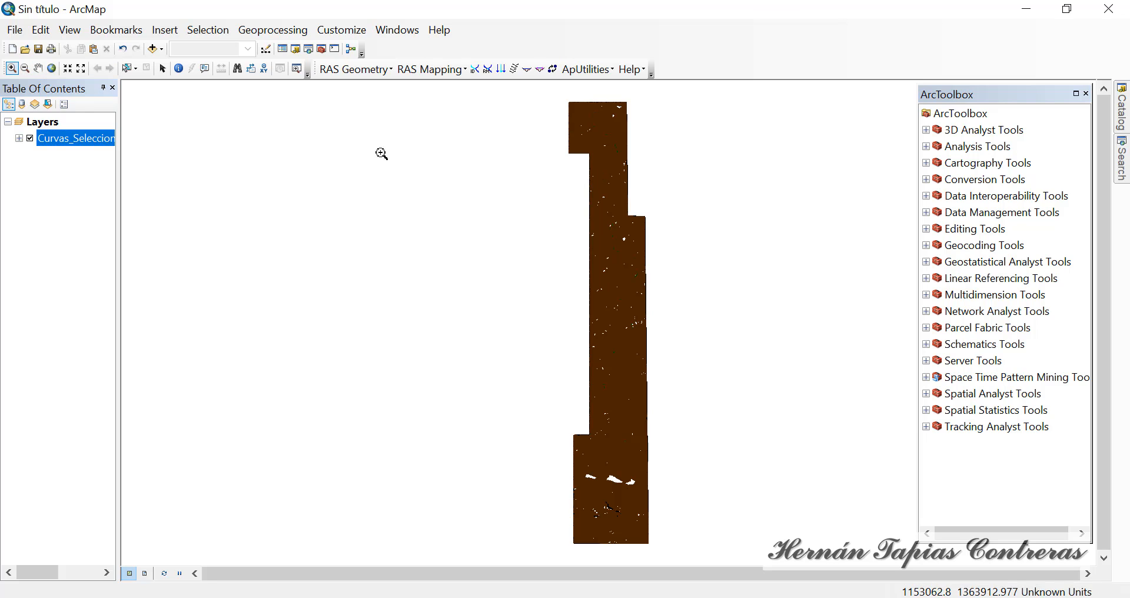
left_click(618, 156)
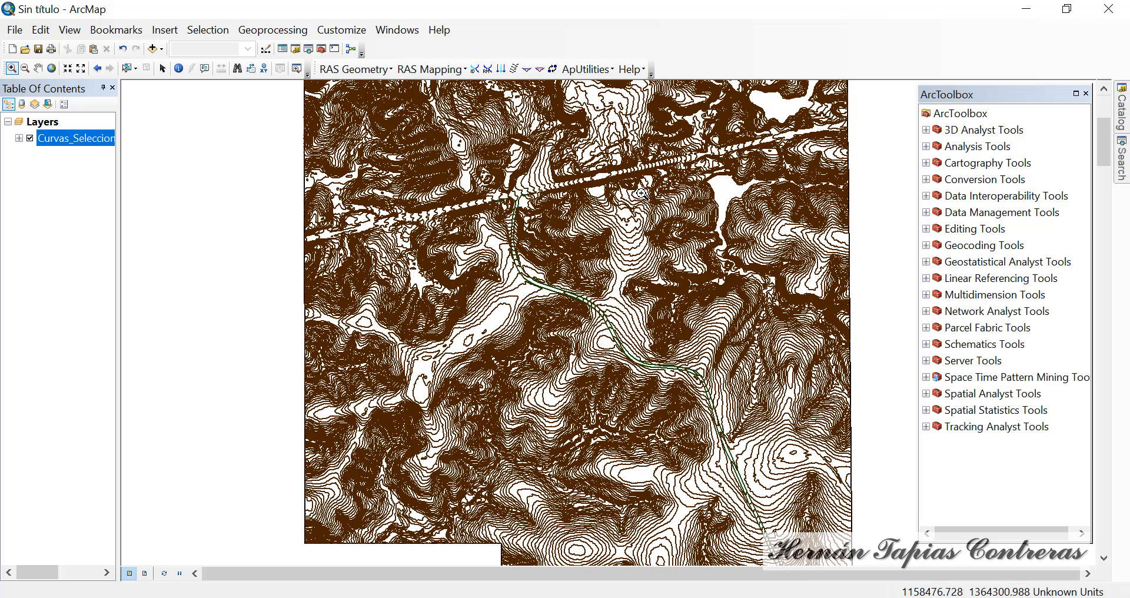
right_click(65, 140)
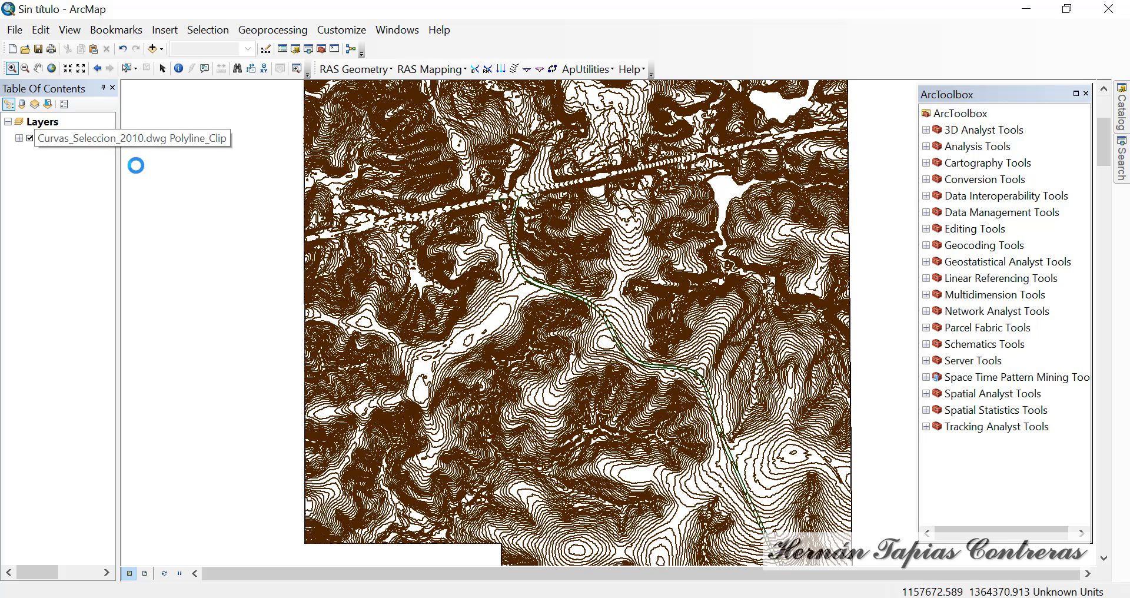
left_click(155, 196)
left_click(158, 190)
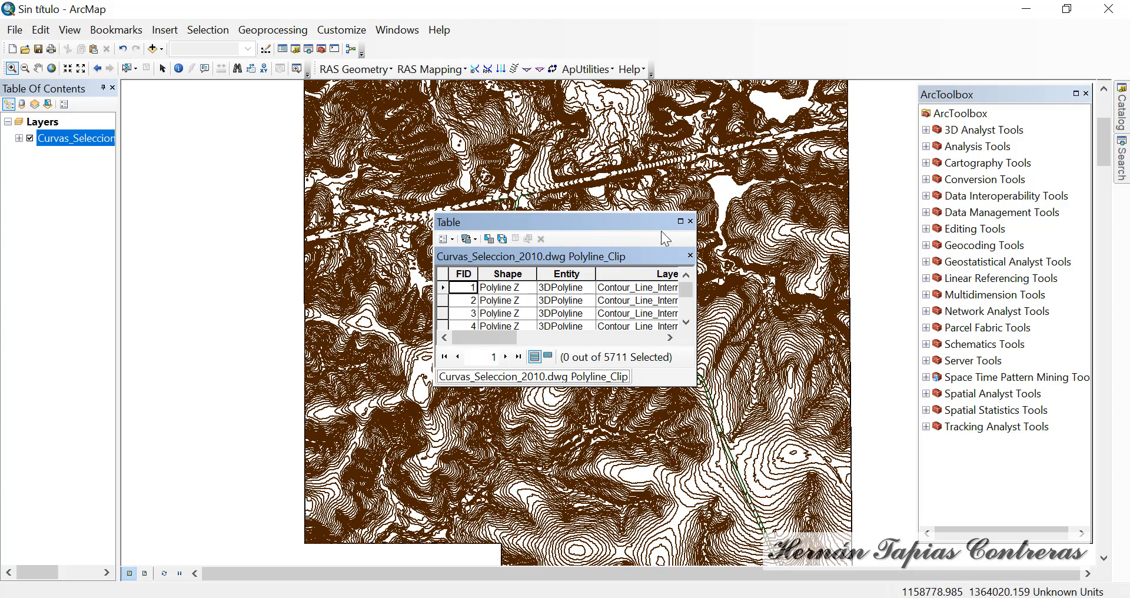
left_click(681, 222)
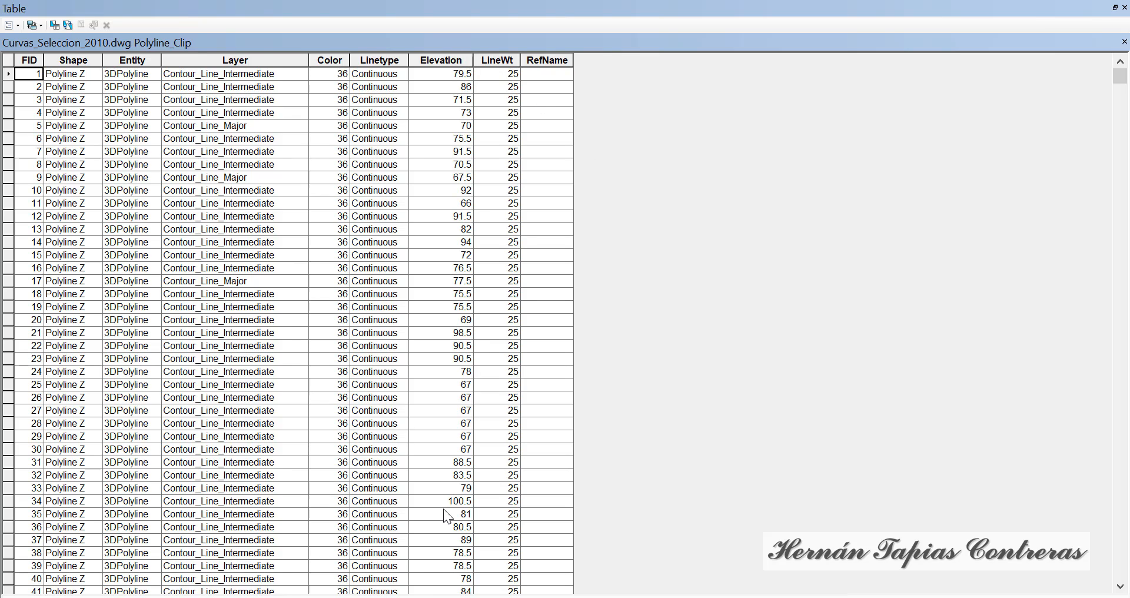
left_click(1125, 8)
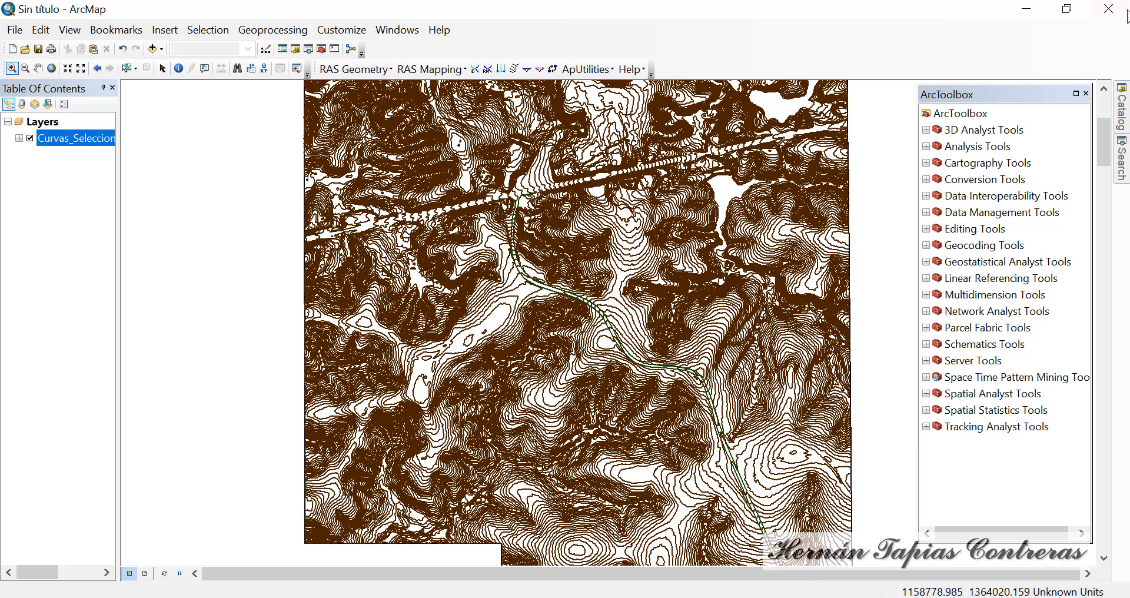
Start exporting the Polyline_Clip layer's data, creating a folder named MDE on the Desktop as the output location.
right_click(89, 141)
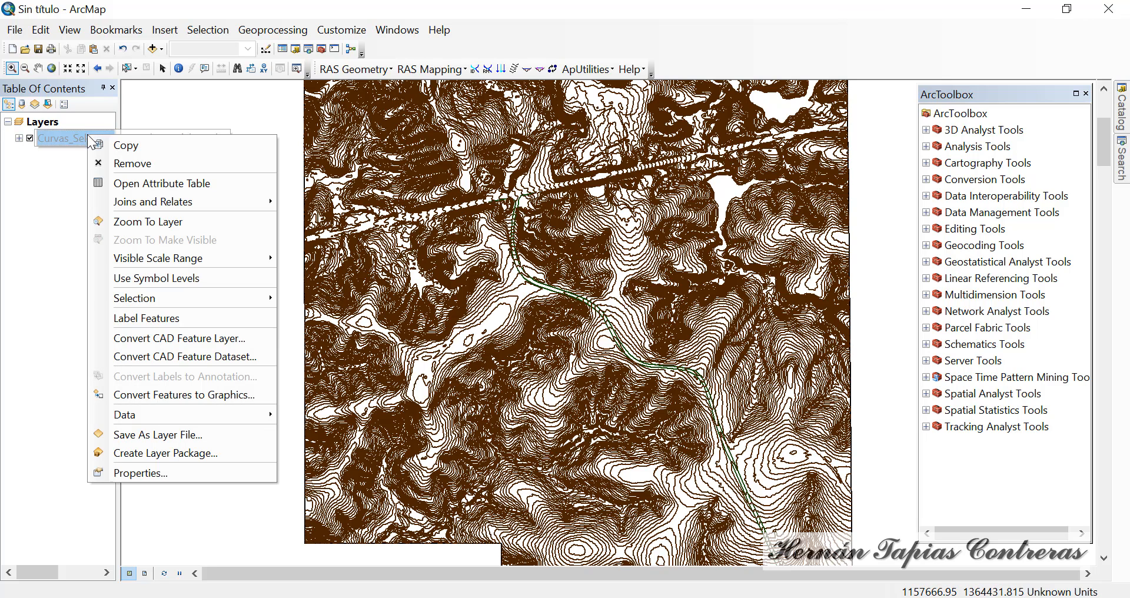
mouse_move(263, 419)
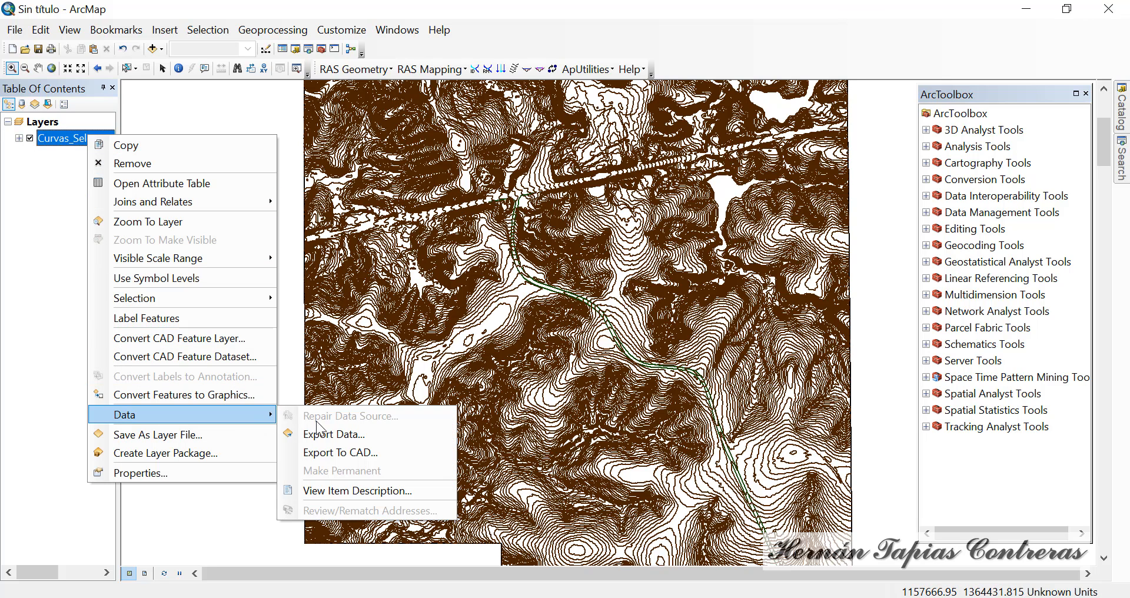
left_click(352, 438)
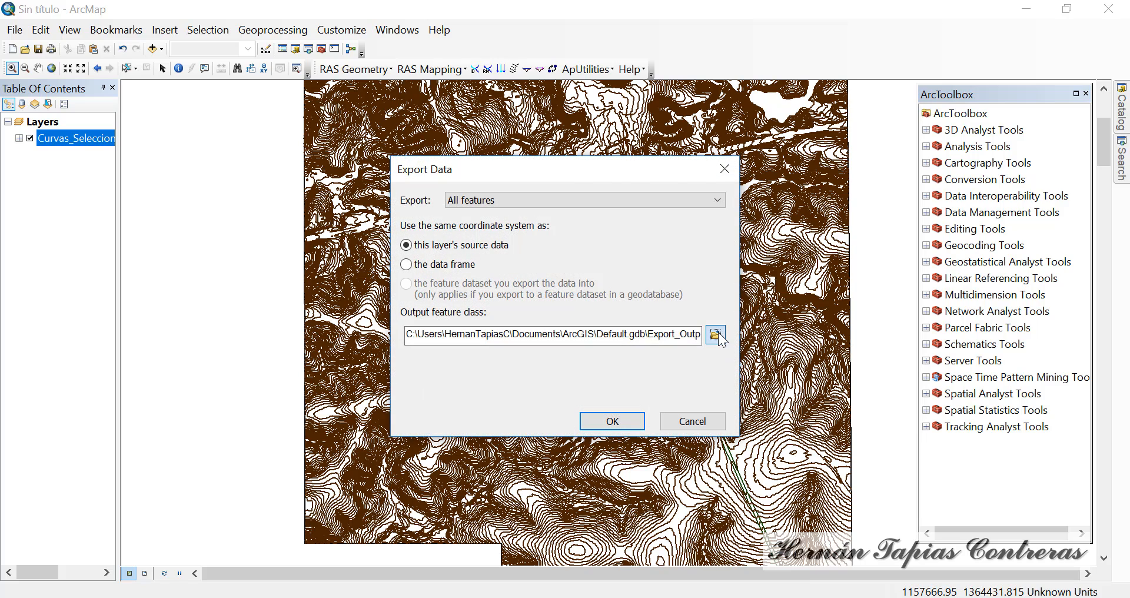
left_click(715, 335)
left_click(453, 193)
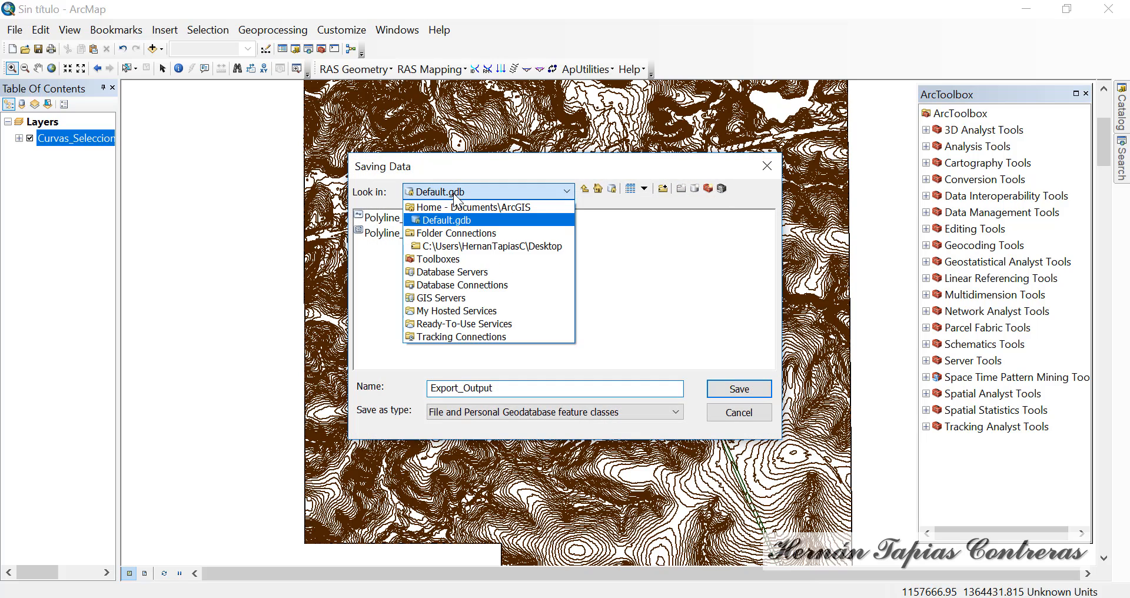
left_click(500, 246)
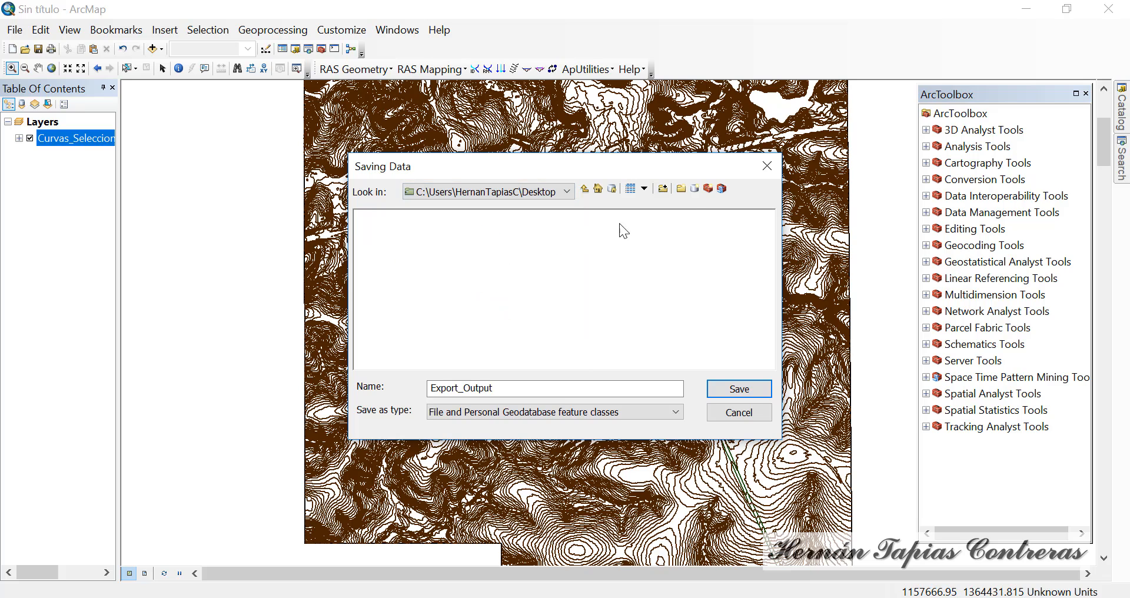
left_click(680, 188)
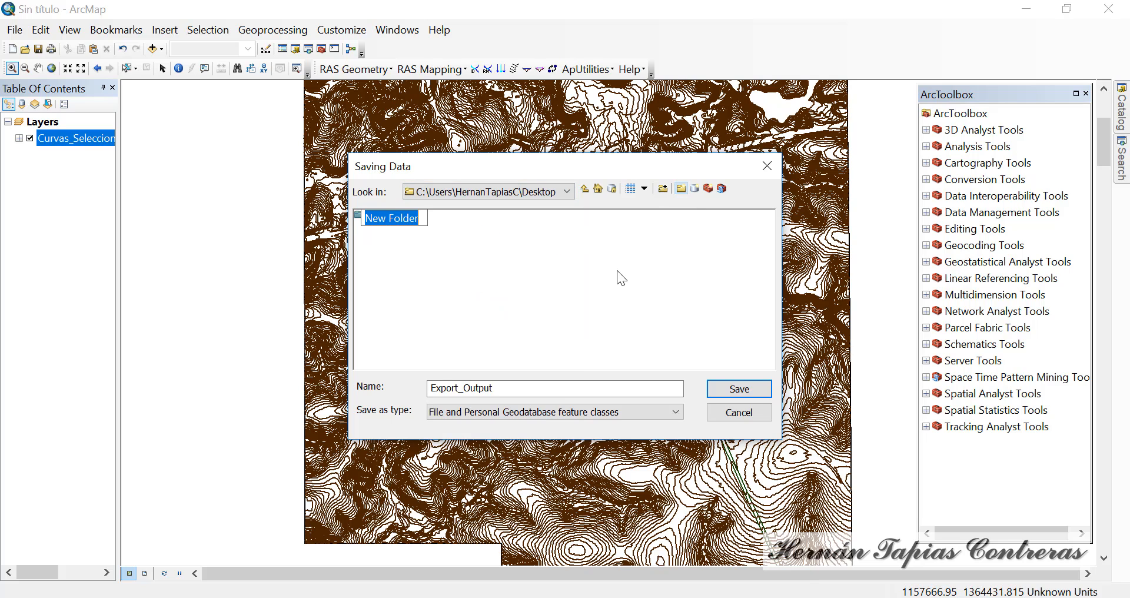
type("MDE")
left_click(579, 321)
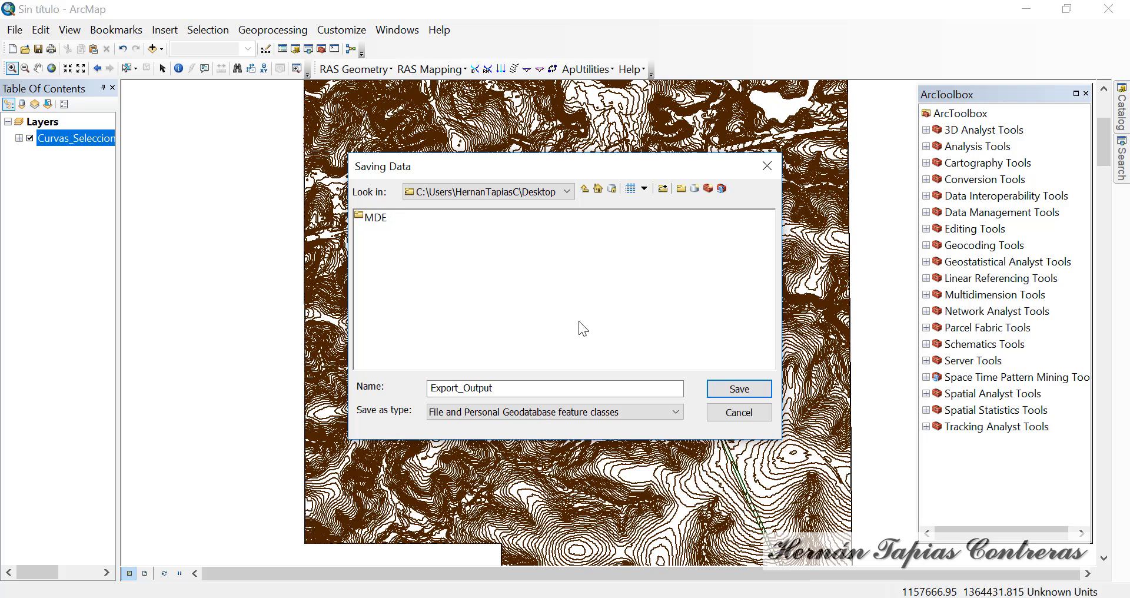
double_click(368, 217)
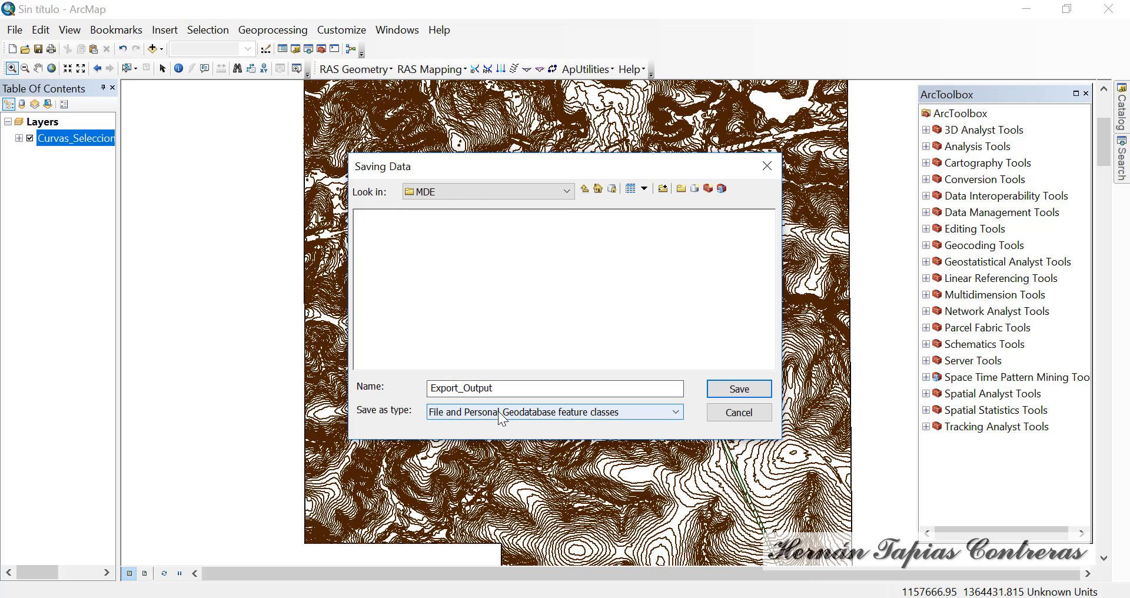
Set the output to a shapefile named Curvas de Nivel and export all features using the layer's source coordinate system.
left_click(504, 412)
left_click(475, 436)
left_click_drag(524, 388, 293, 356)
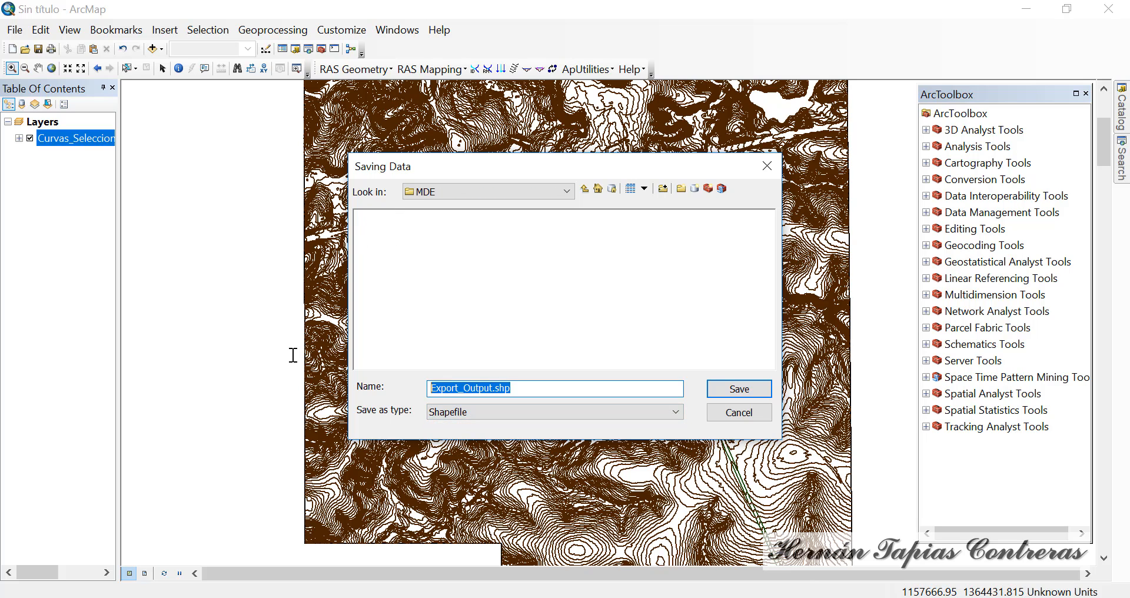
key("Caps_Lock")
type("c")
key("Caps_Lock")
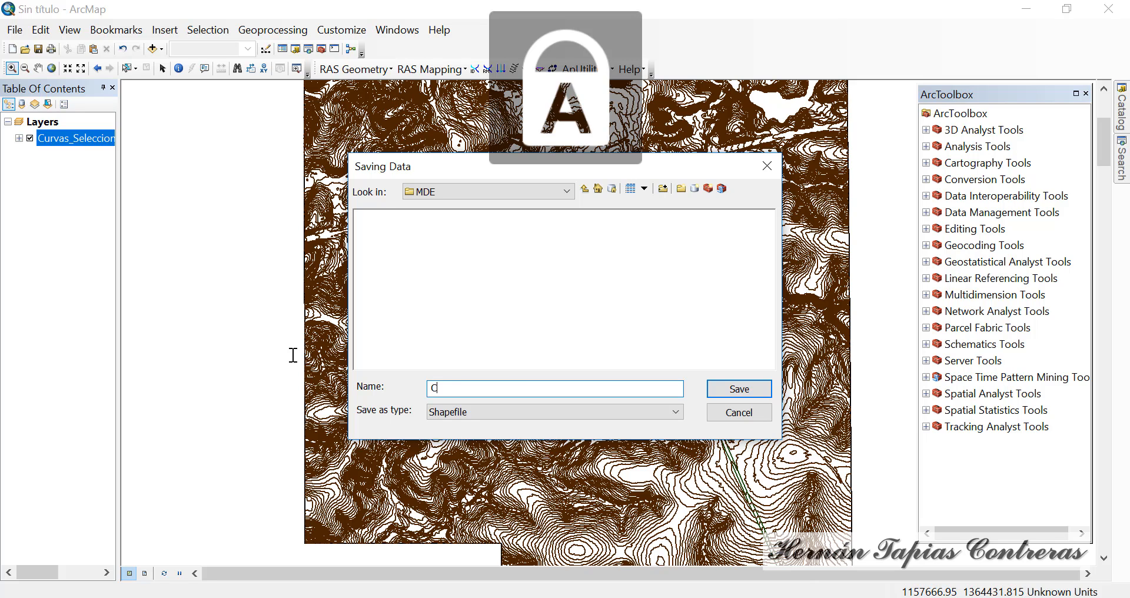
key("Caps_Lock")
type("urvas de")
key("Caps_Lock")
type("N")
key("Caps_Lock")
type("ivel")
key("Return")
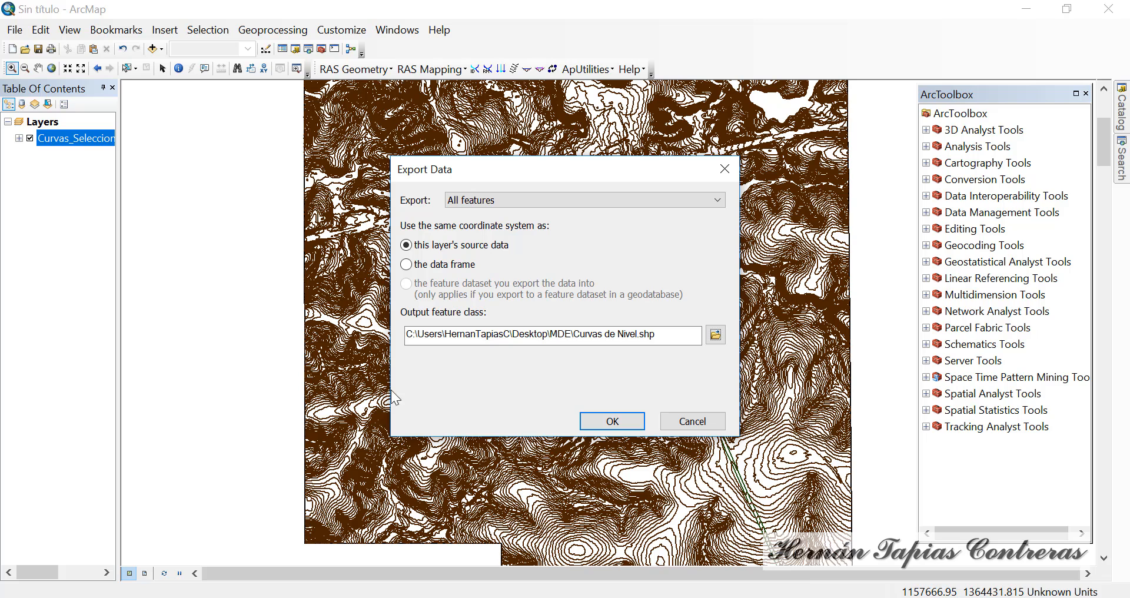
left_click(607, 421)
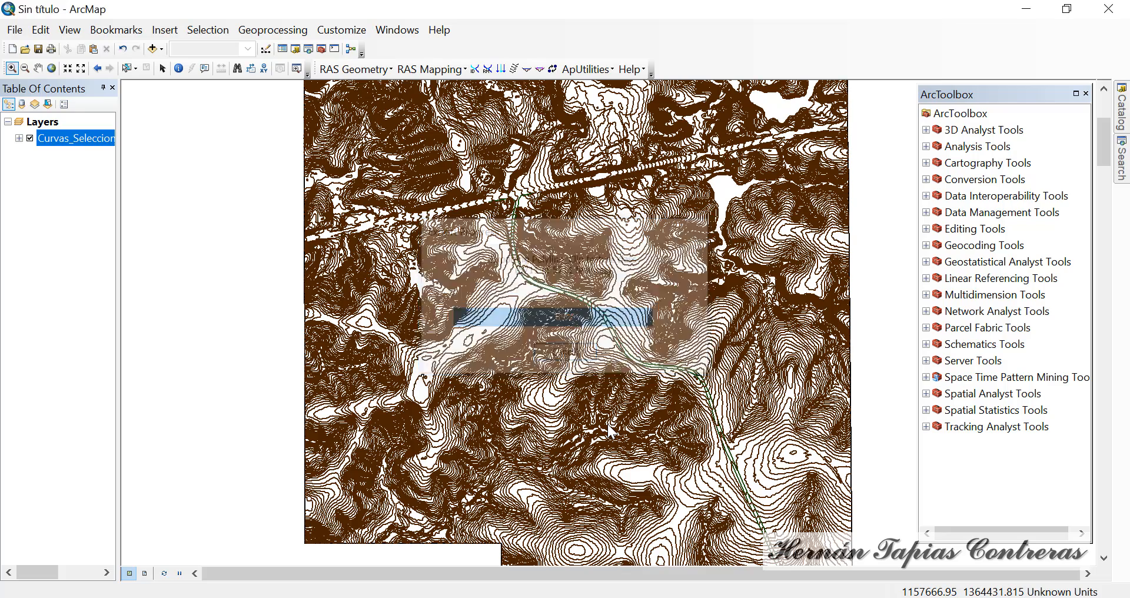
Add the exported Curvas_de_Nivel shapefile to the map and remove the original Curvas_Seleccion CAD layer.
left_click(621, 375)
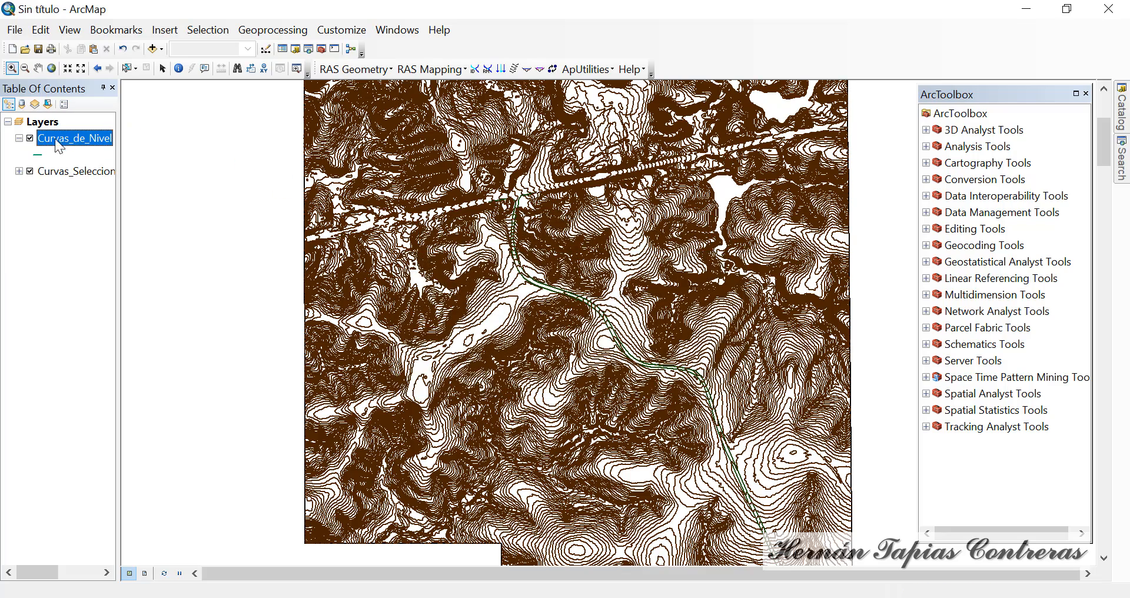
right_click(51, 172)
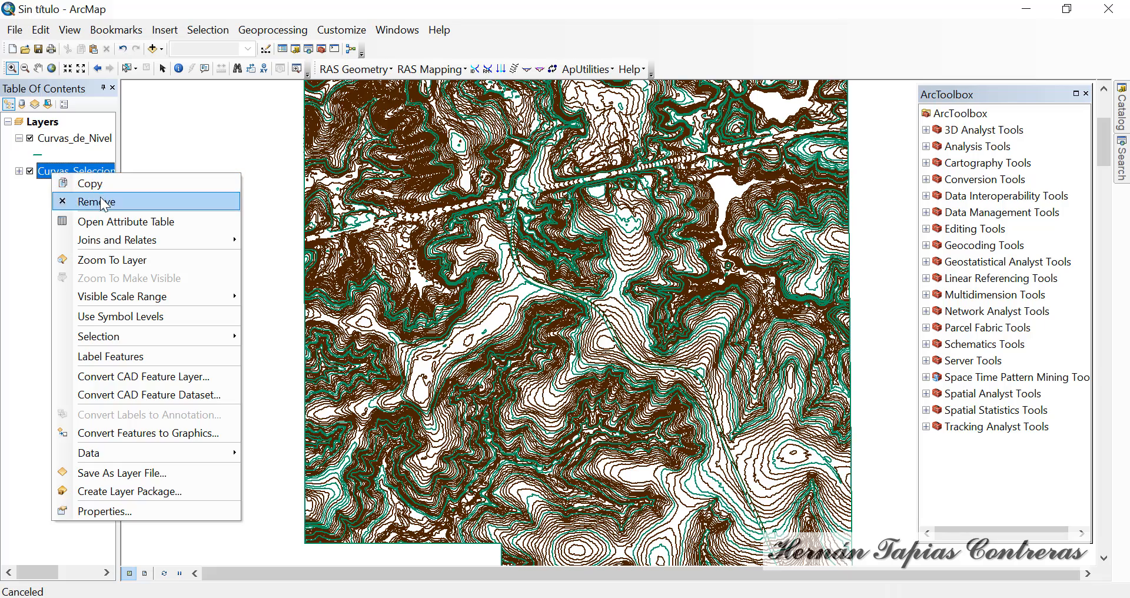
left_click(99, 201)
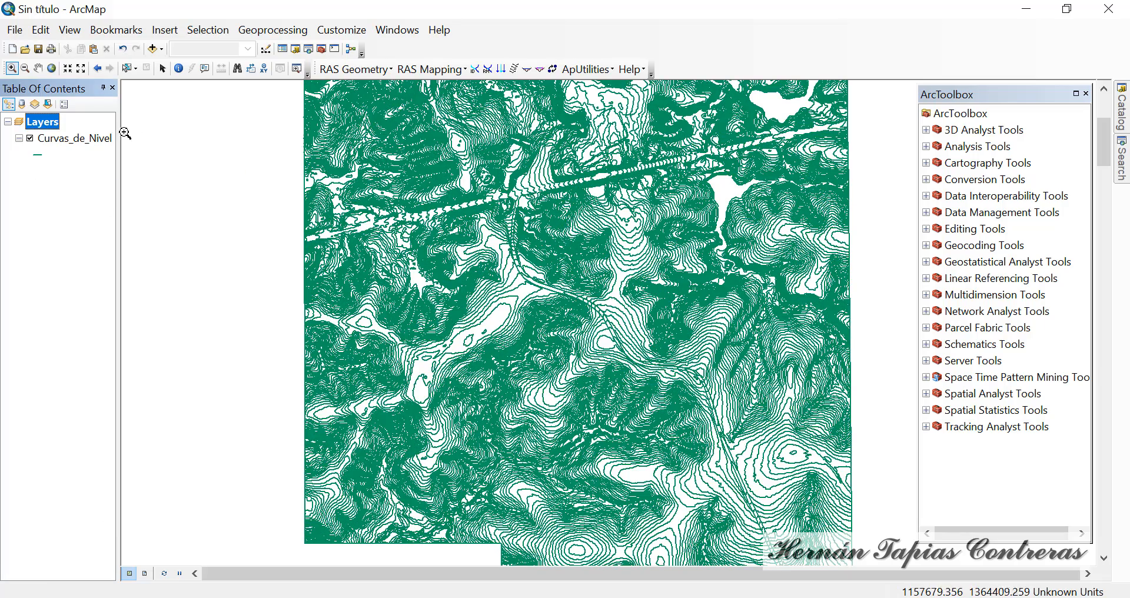
Examine the Curvas_de_Nivel contours, zoom the map to the layer's full extent and collapse the Interpolation toolset.
scroll(535, 288, "up", 1)
scroll(535, 288, "up", 1)
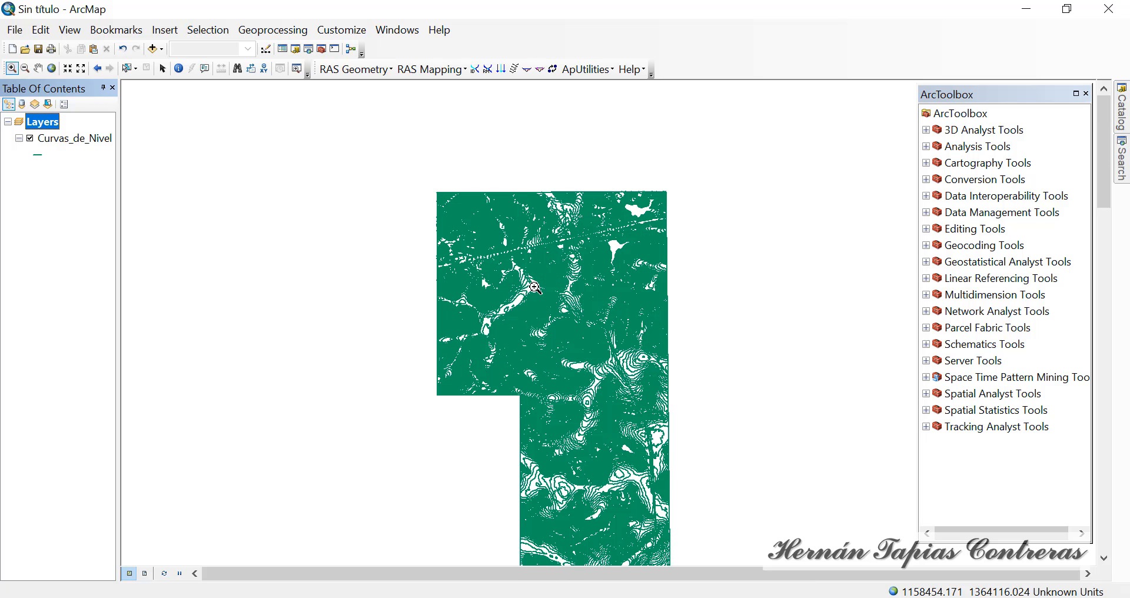
left_click_drag(622, 302, 542, 226)
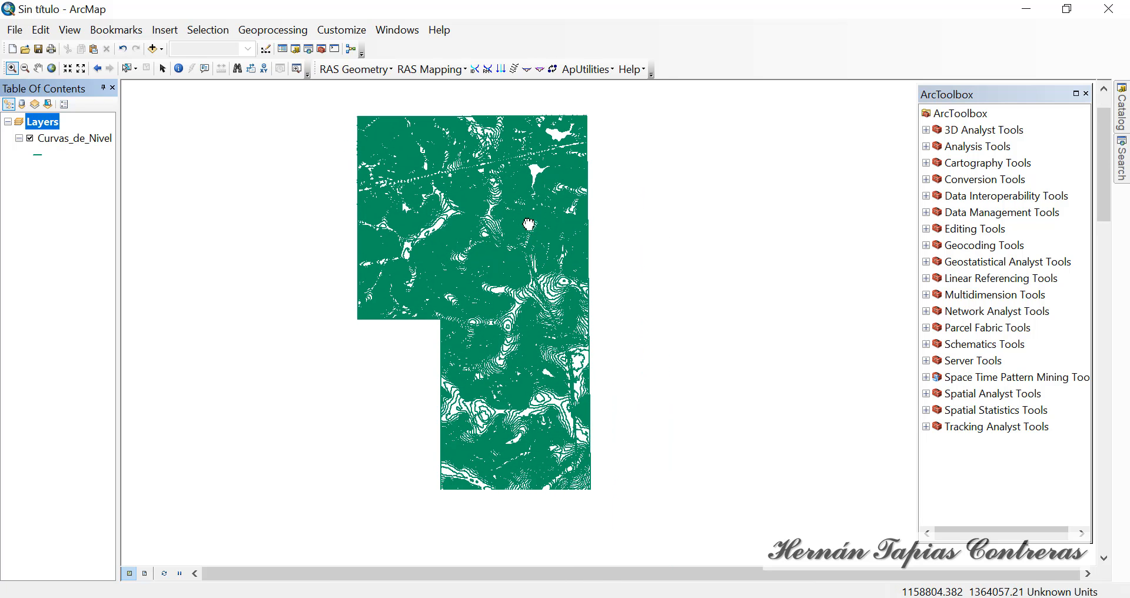
right_click(71, 138)
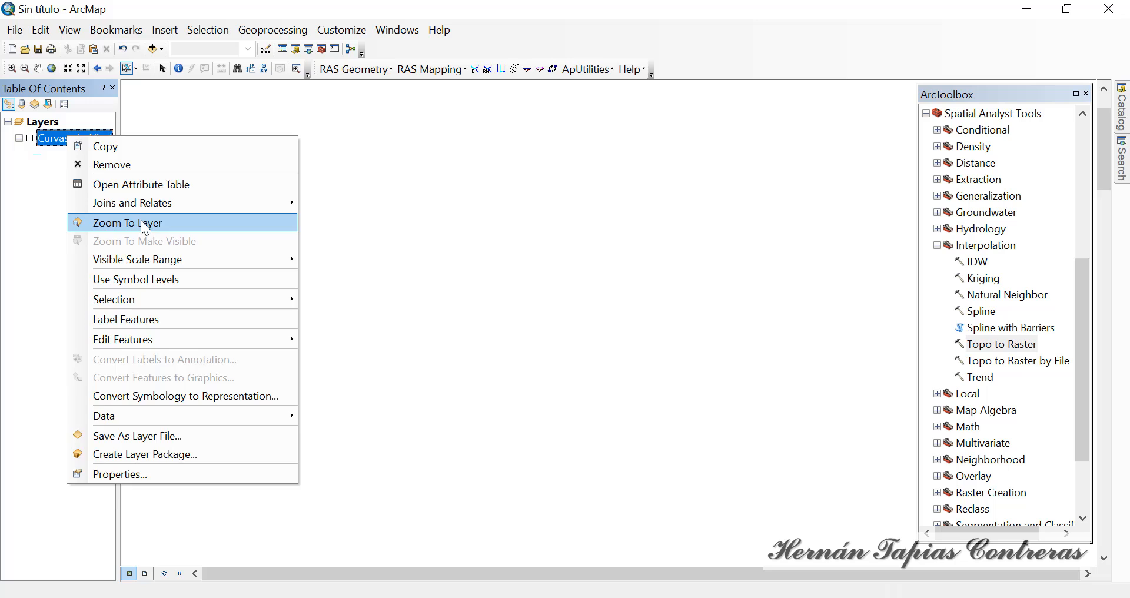
left_click(141, 221)
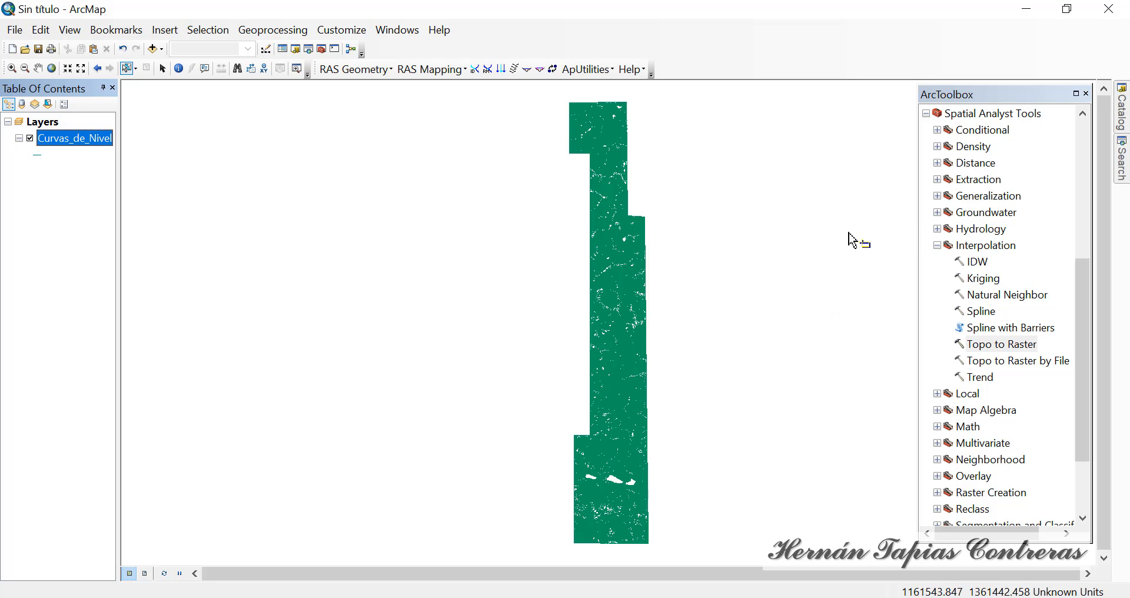
left_click(937, 246)
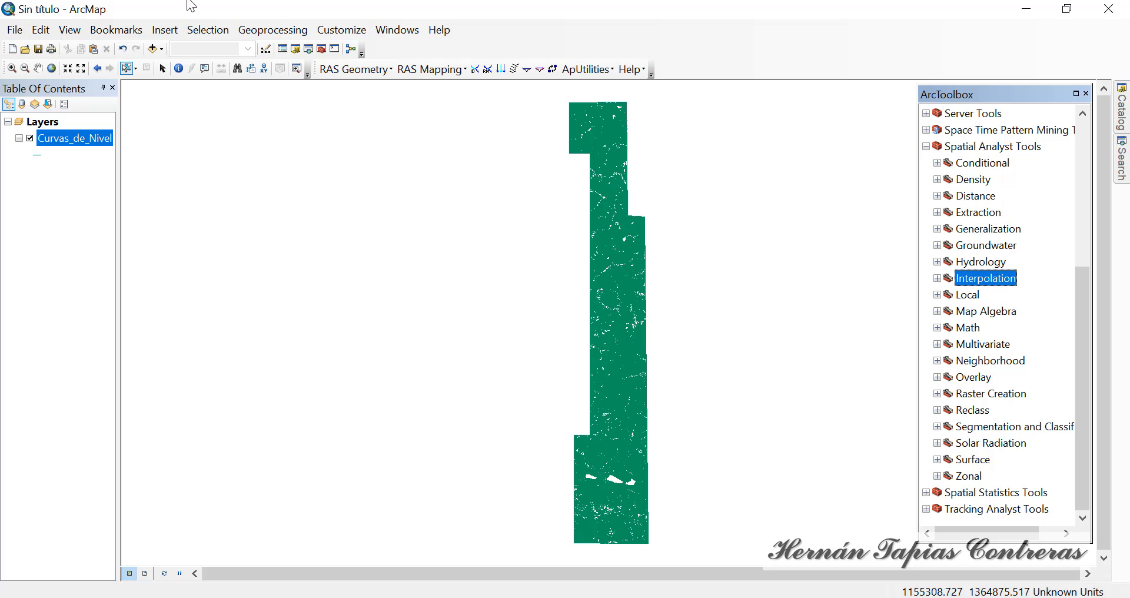
Display the Draw tools and dock them above the map.
right_click(496, 45)
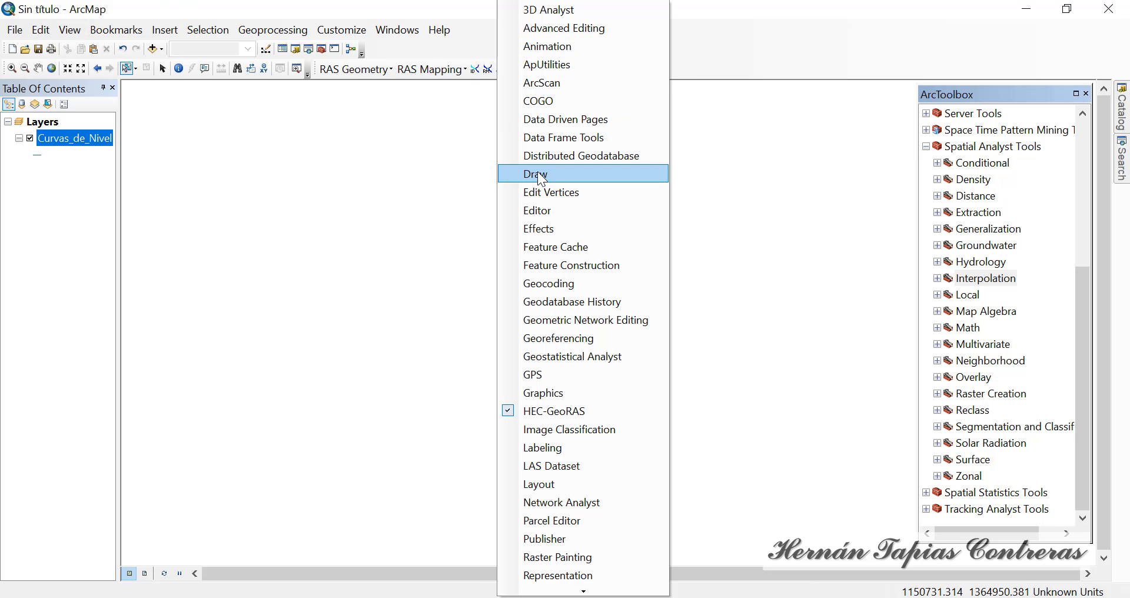
left_click(545, 175)
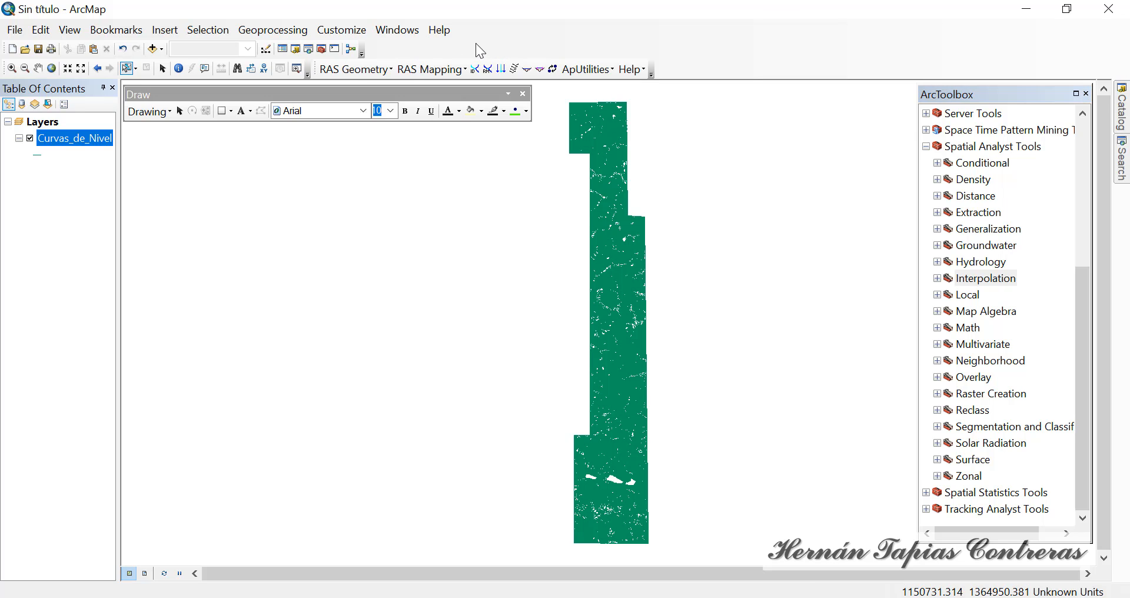
left_click_drag(373, 98, 416, 52)
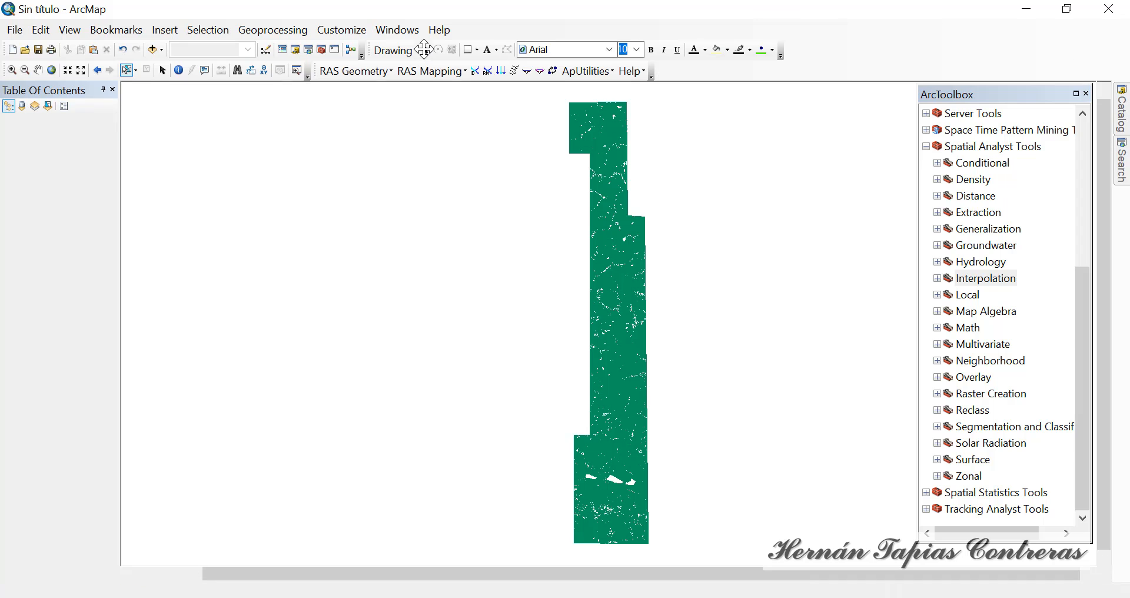
Draw a polygon graphic that traces the stepped outer boundary of the Curvas_de_Nivel contours.
left_click(467, 50)
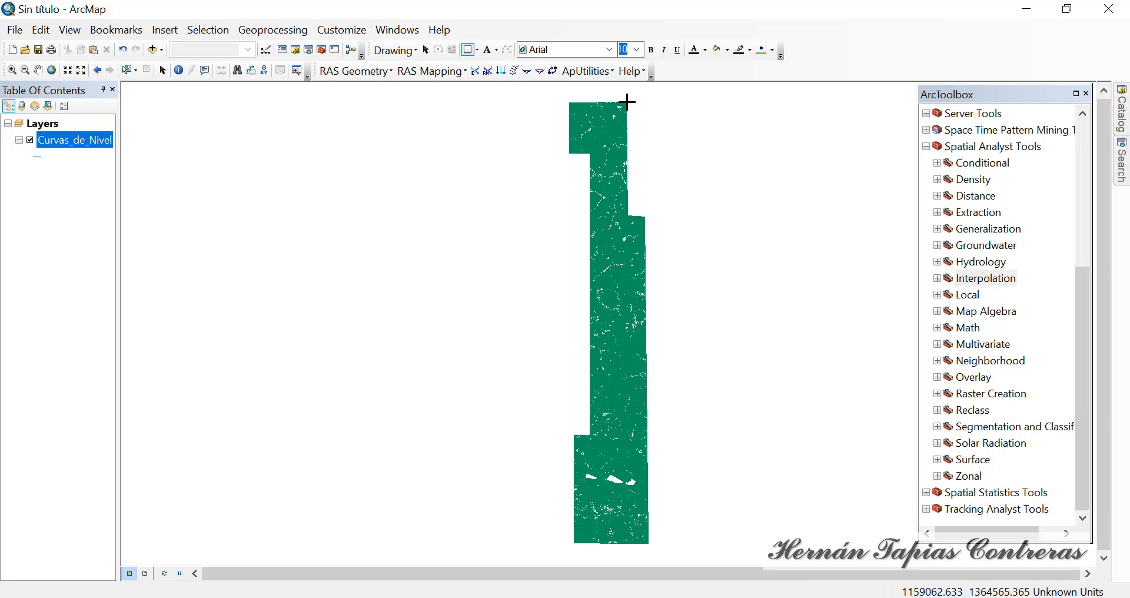
left_click(477, 50)
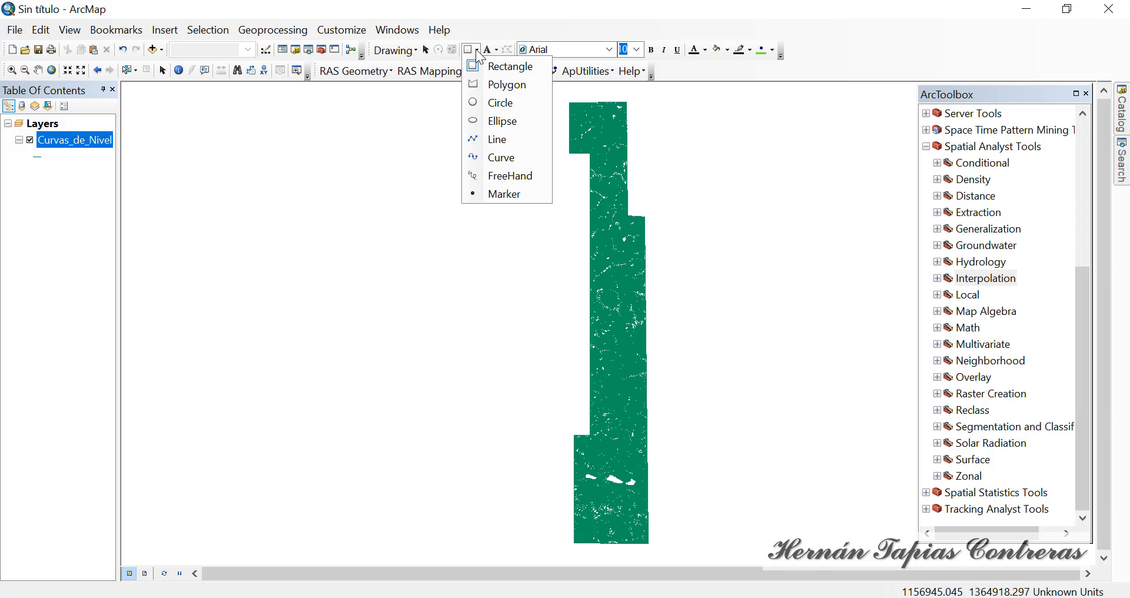
left_click(489, 84)
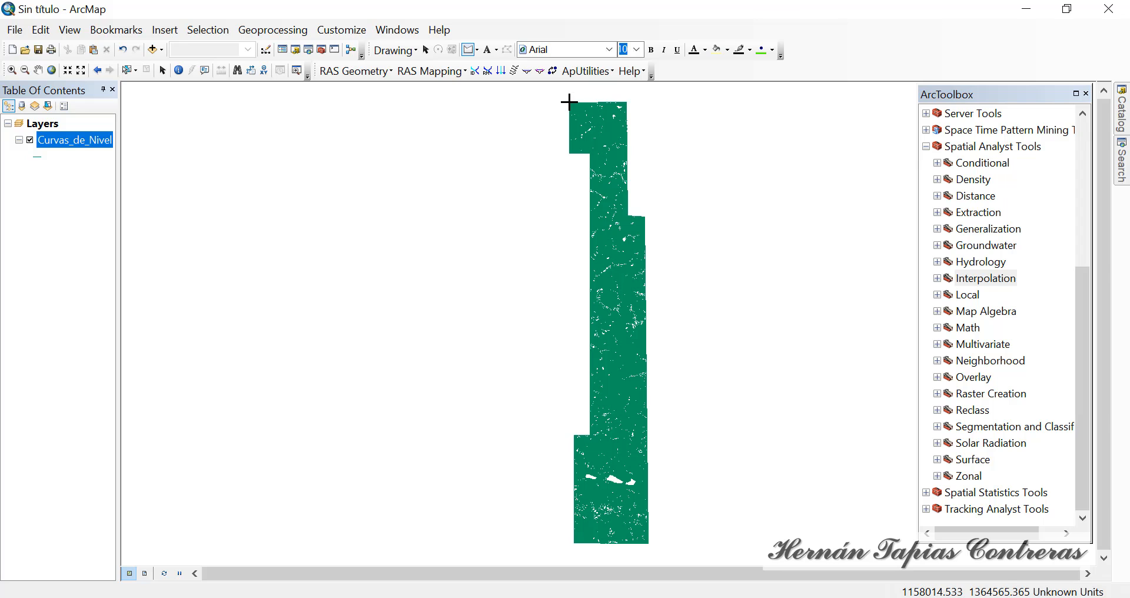
left_click(569, 101)
left_click(627, 101)
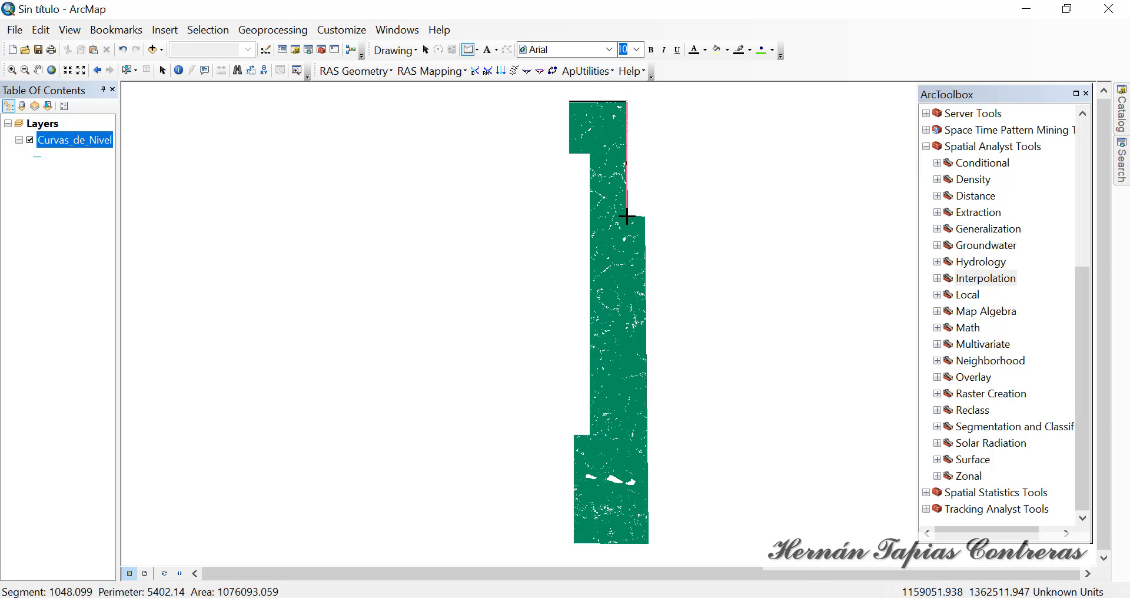
left_click(628, 190)
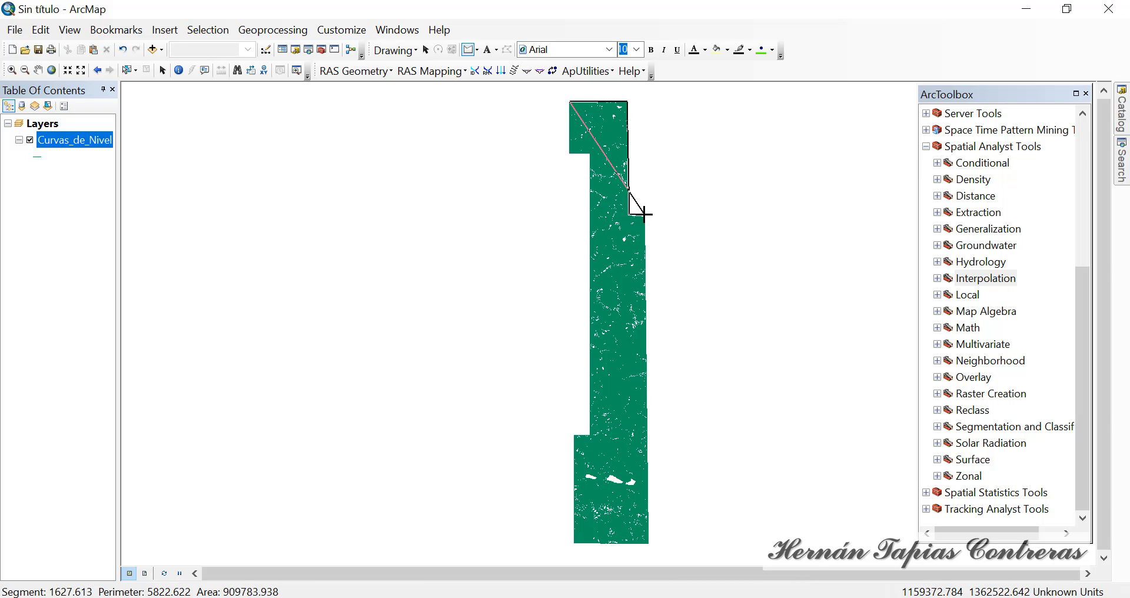
left_click(644, 214)
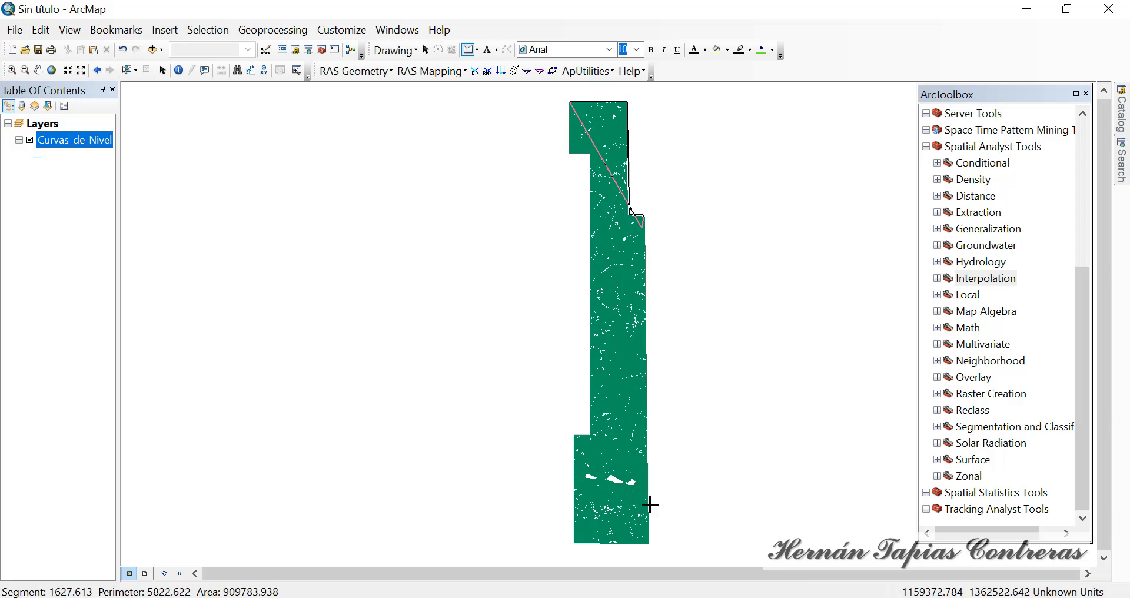
left_click(649, 545)
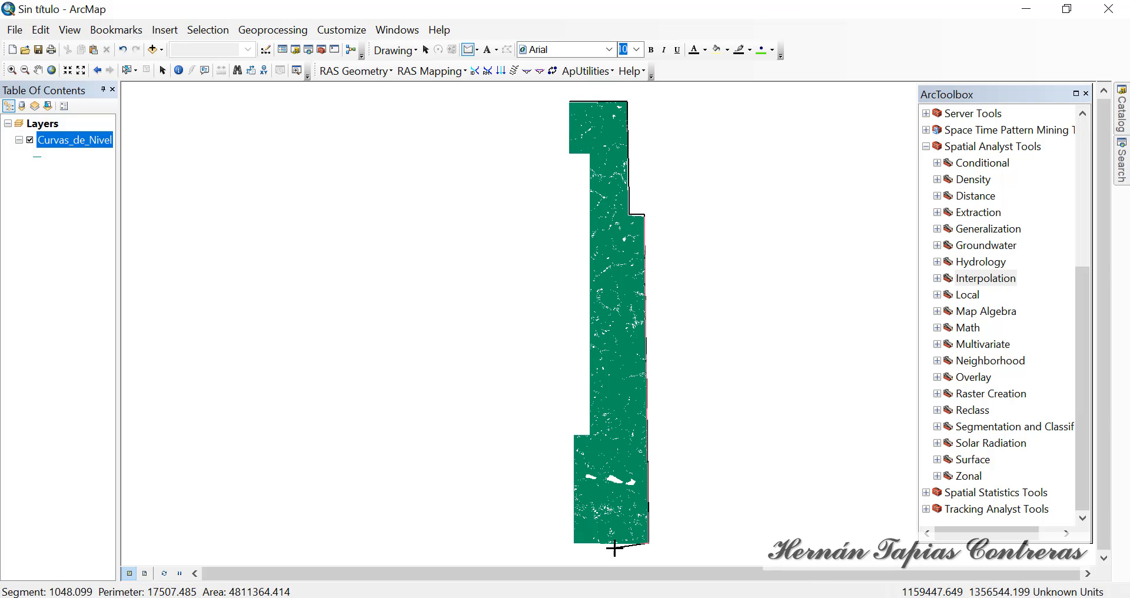
left_click(571, 543)
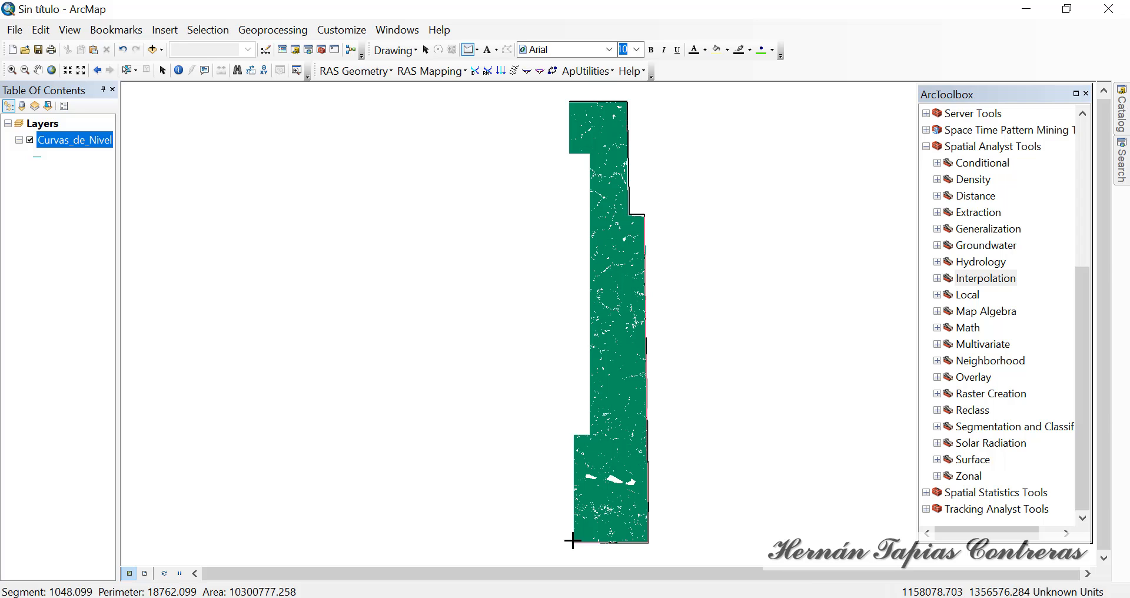
left_click(589, 434)
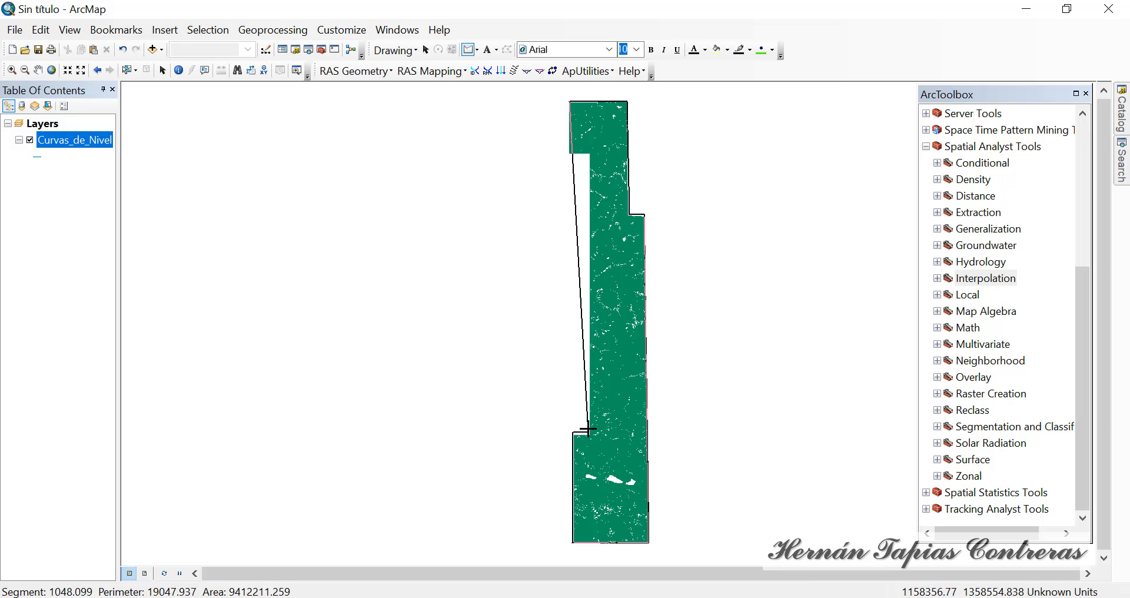
double_click(568, 153)
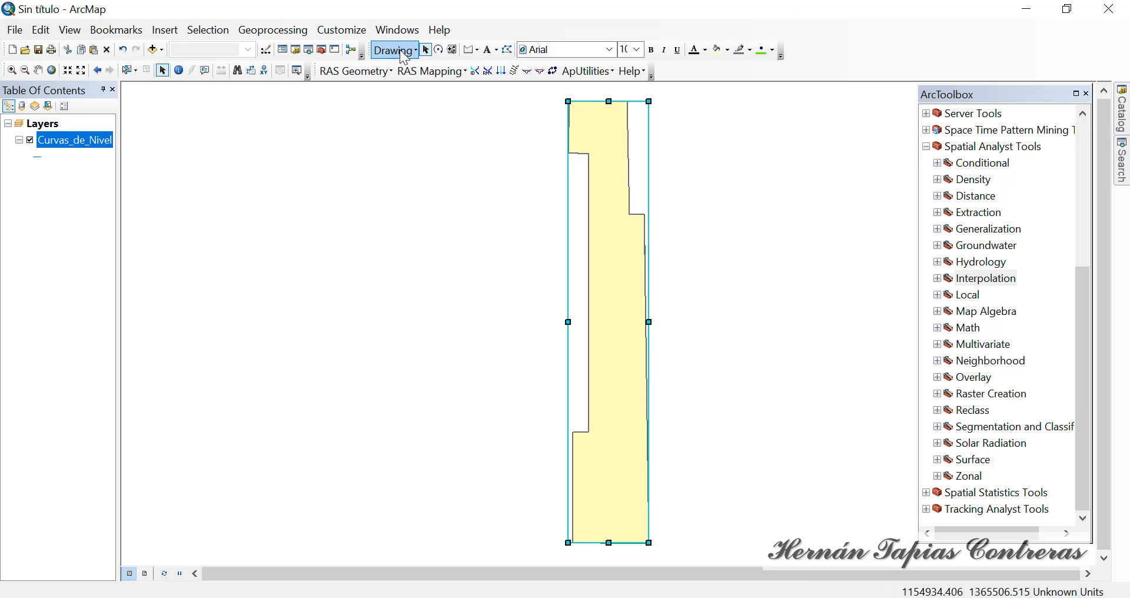
Convert the selected polygon graphic to a shapefile named Poligono_Estudio in the MDE folder, using the data frame's coordinate system, and add it to the map.
left_click(401, 50)
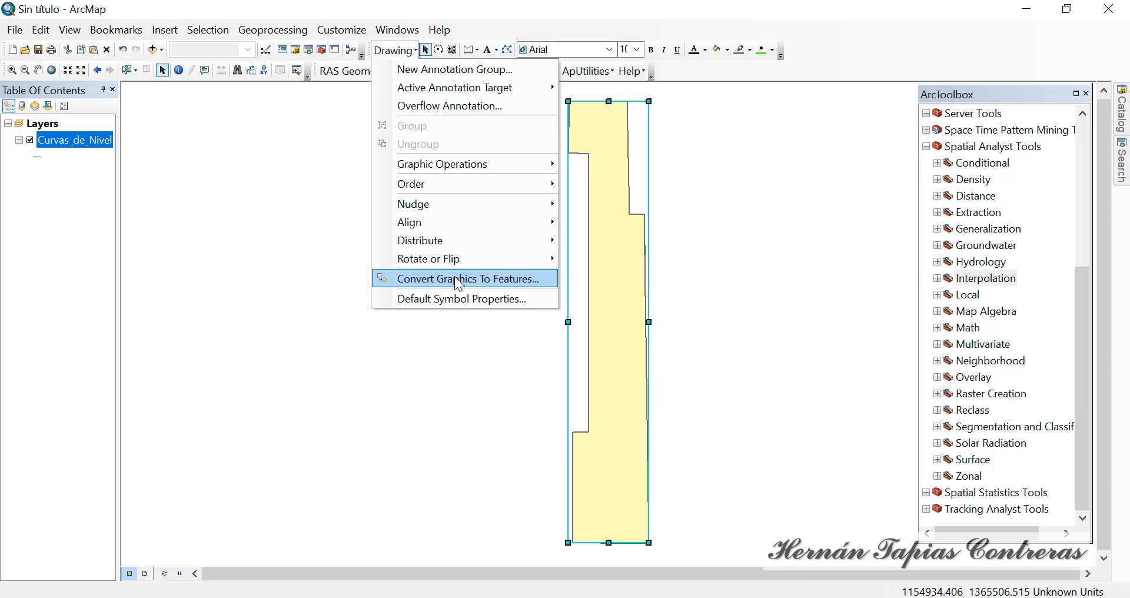
left_click(476, 277)
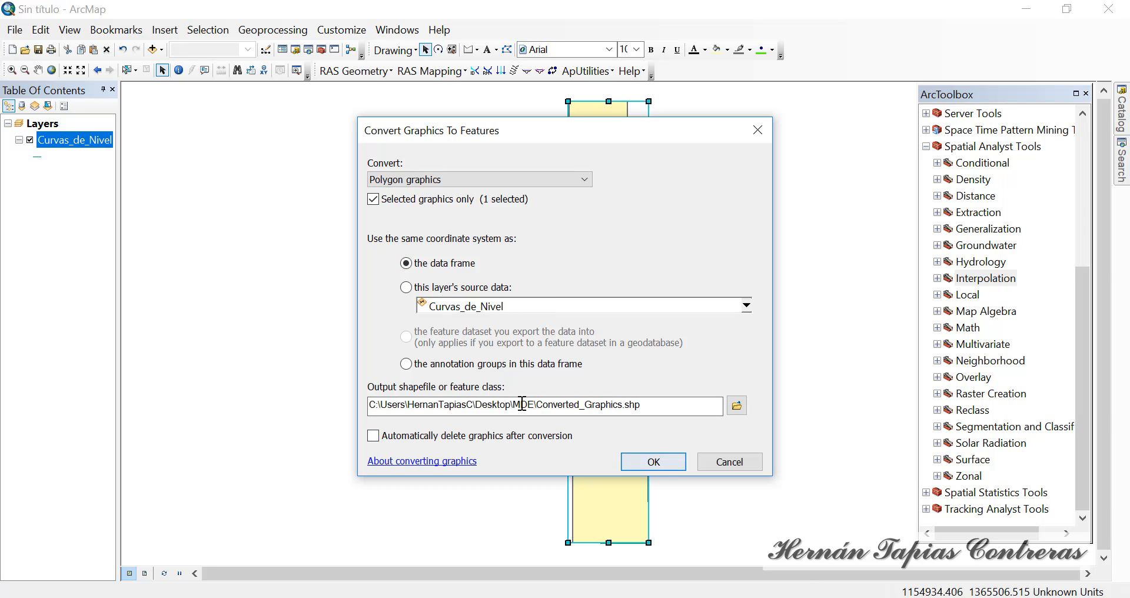
left_click(732, 406)
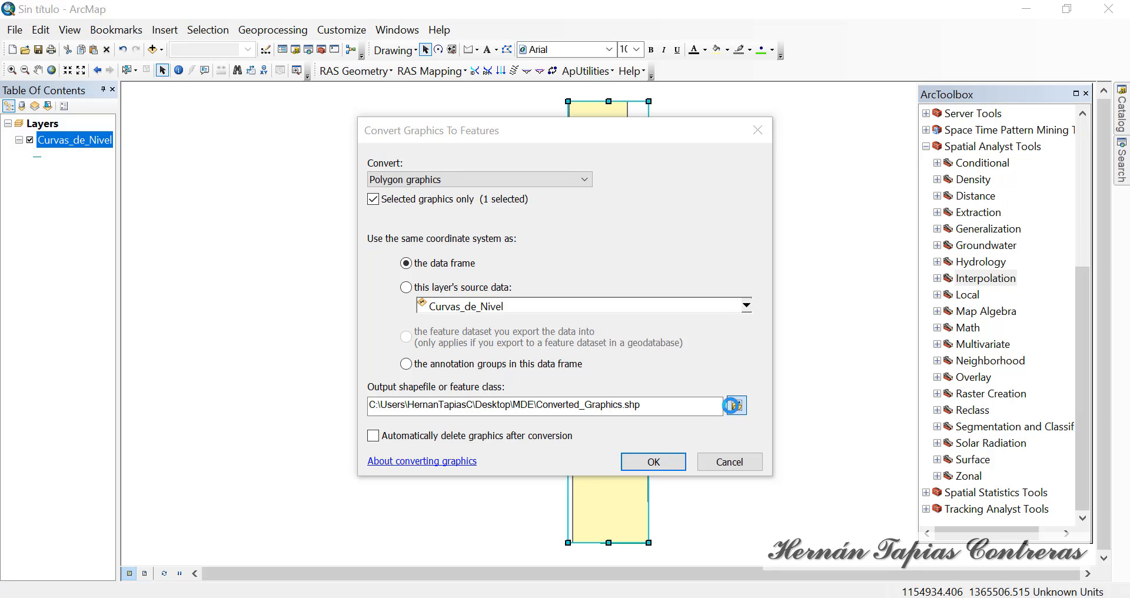
left_click_drag(550, 395, 358, 384)
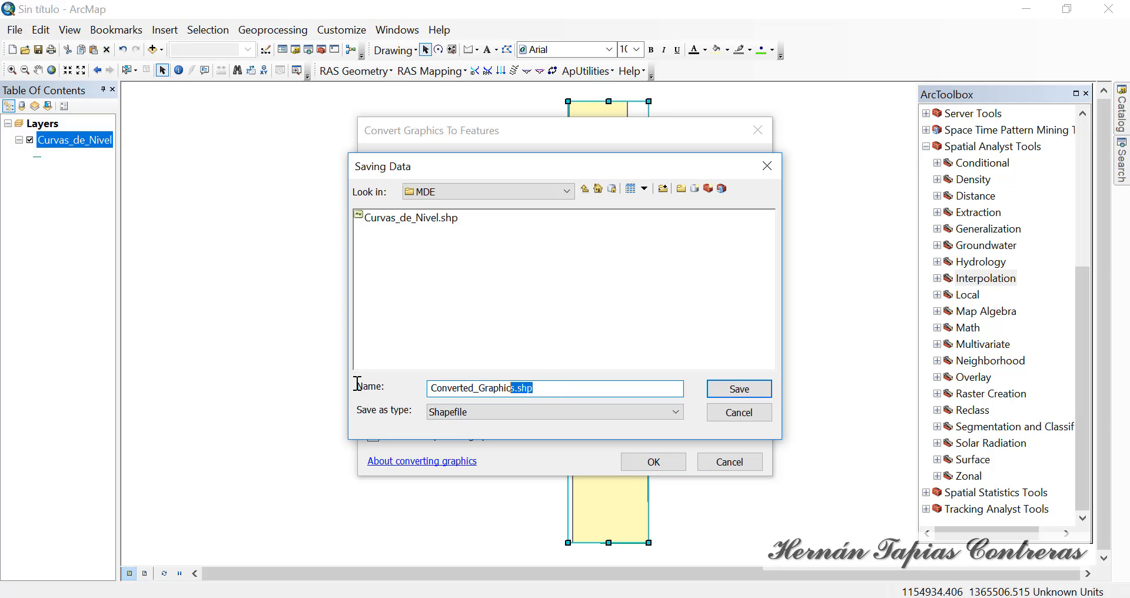
type("Po")
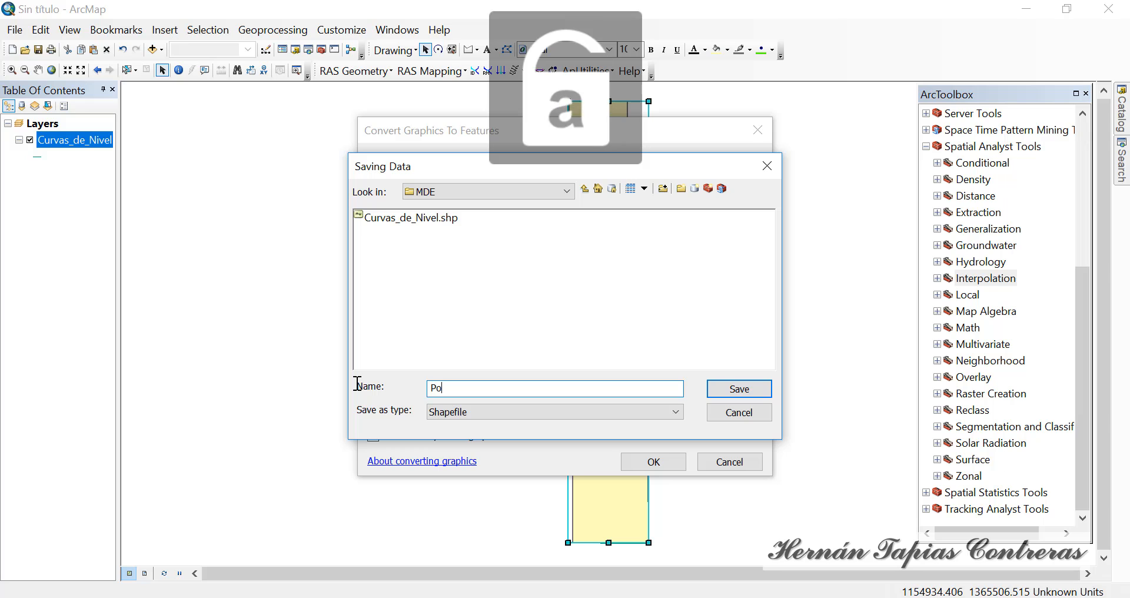
type("ligono")
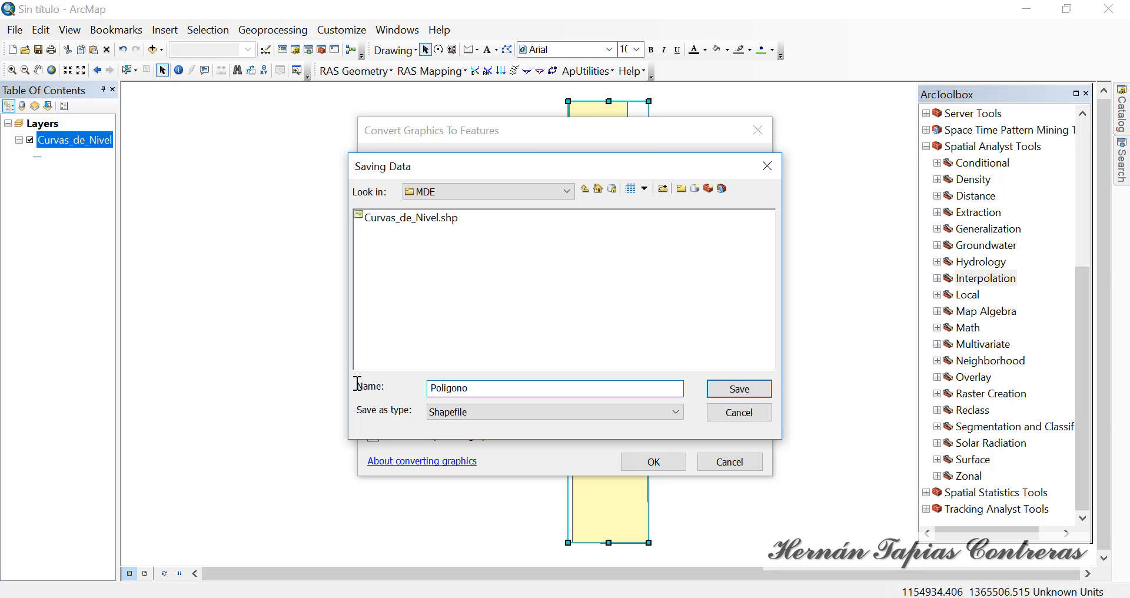
type("_Estudio")
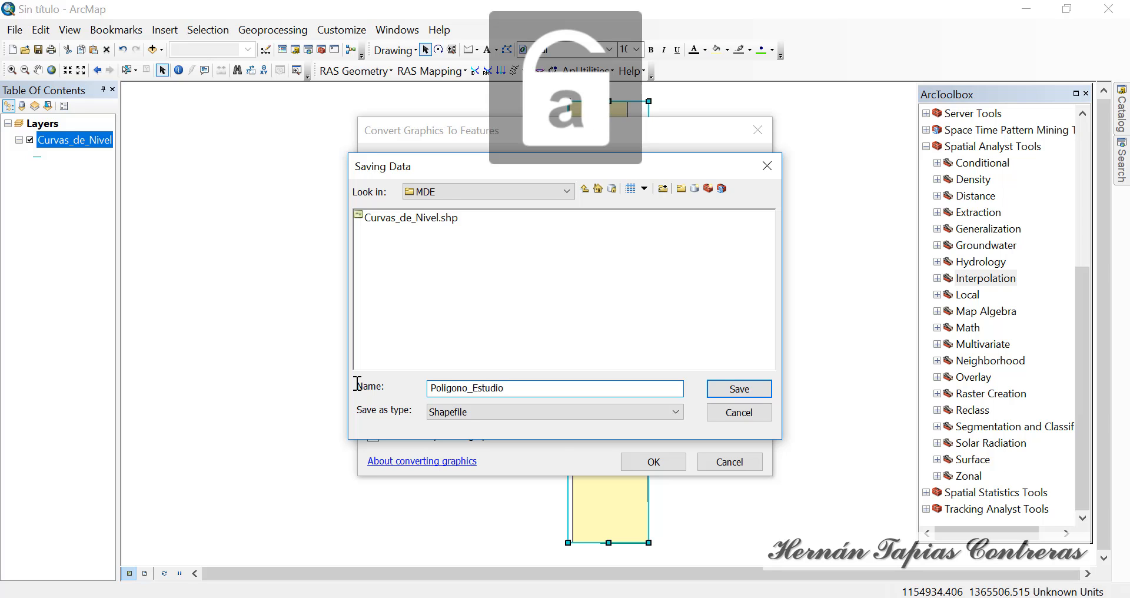
key("Return")
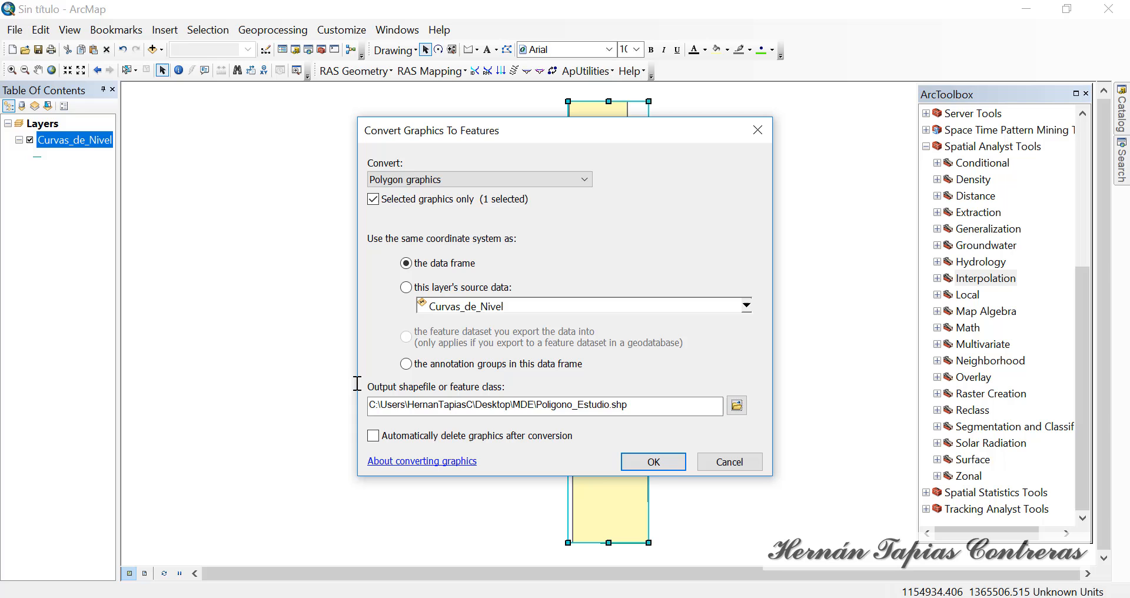
left_click(654, 462)
left_click(606, 365)
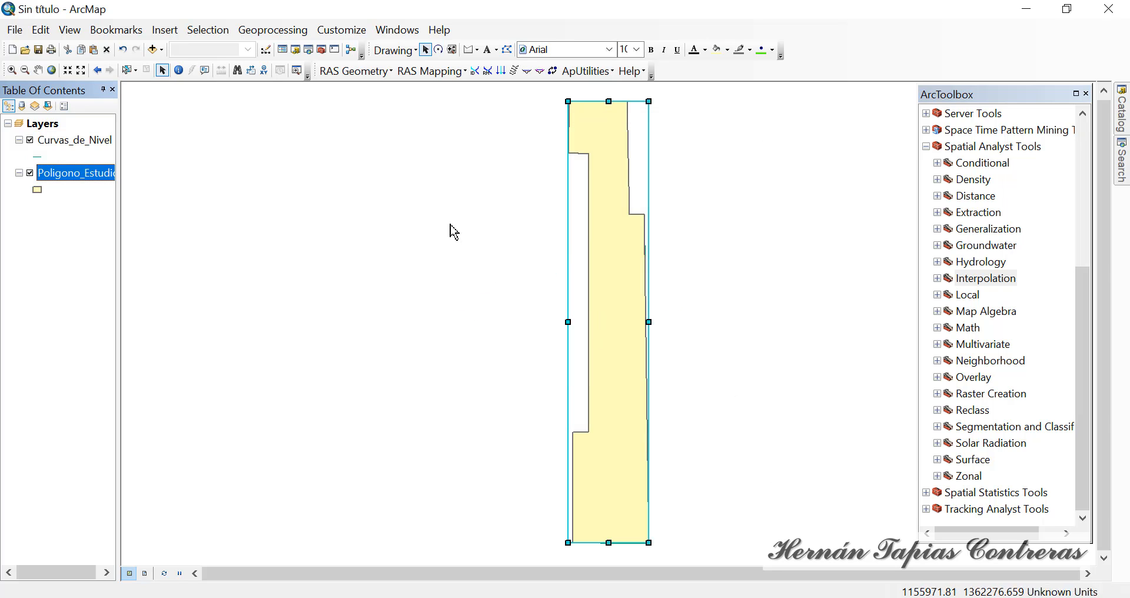
Delete the drawn polygon graphic that covers the contours and the Poligono_Estudio layer.
left_click(359, 227)
left_click(615, 327)
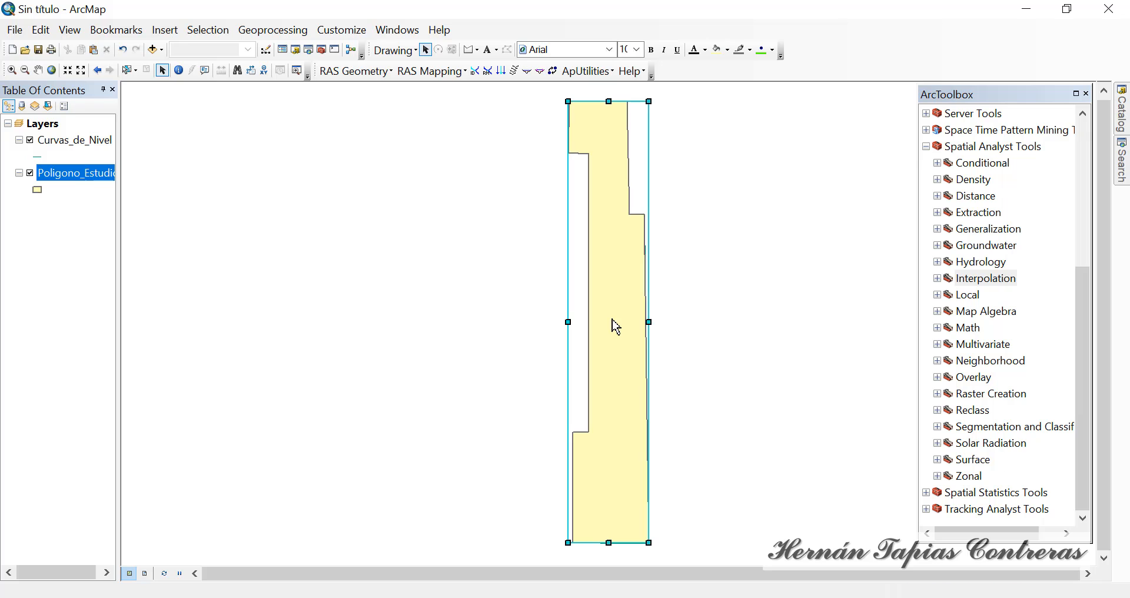
right_click(616, 327)
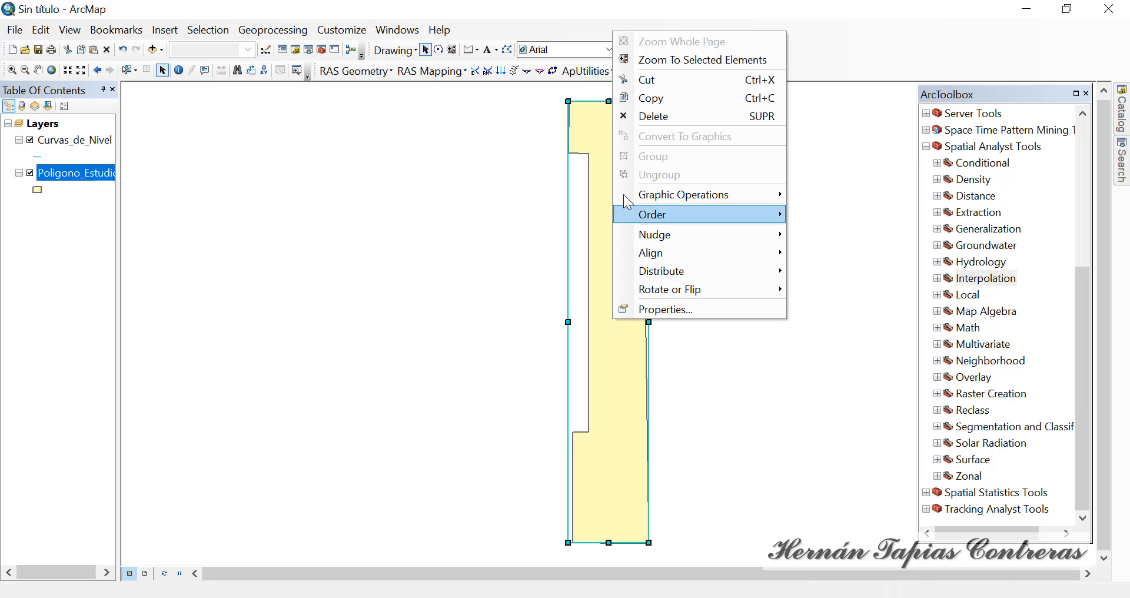
left_click(631, 117)
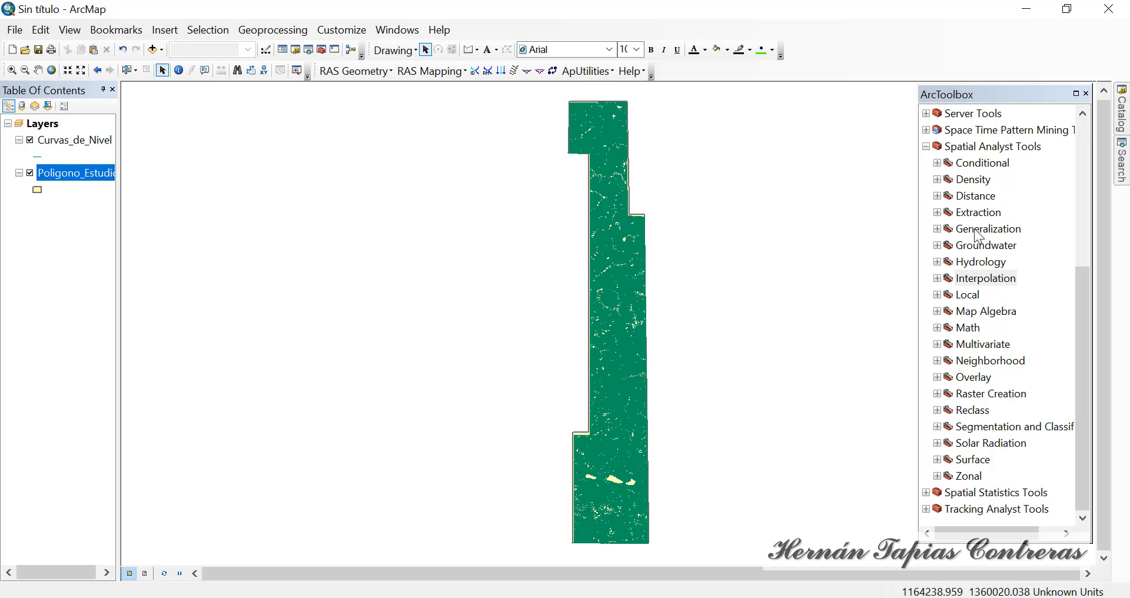
Set up Topo to Raster from the Spatial Analyst interpolation tools with Curvas_de_Nivel as contour input and Elevation as its field.
double_click(979, 280)
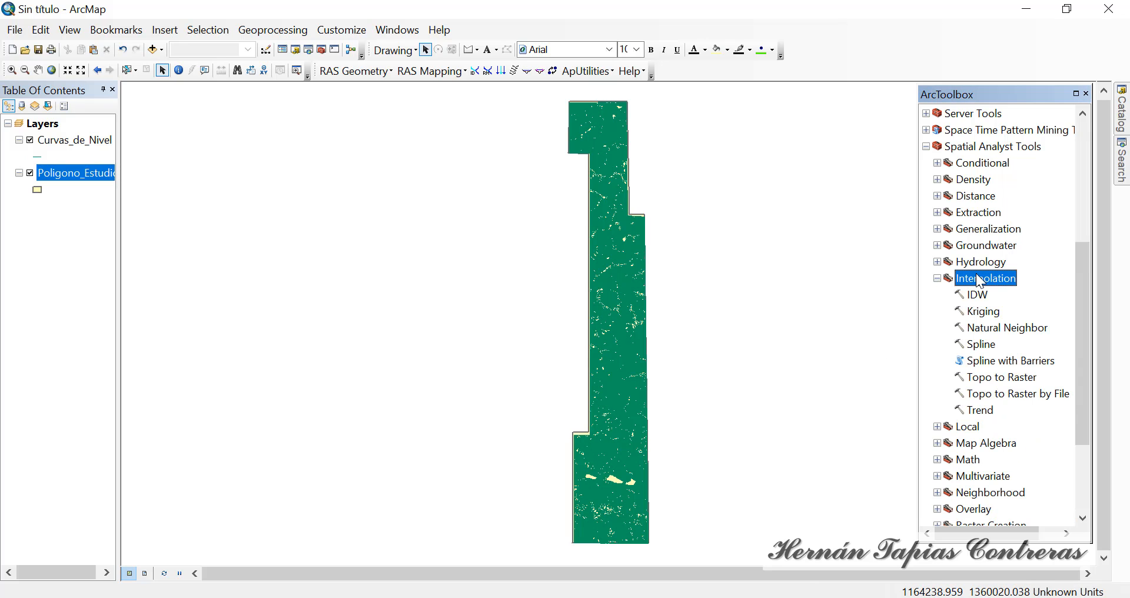
double_click(984, 376)
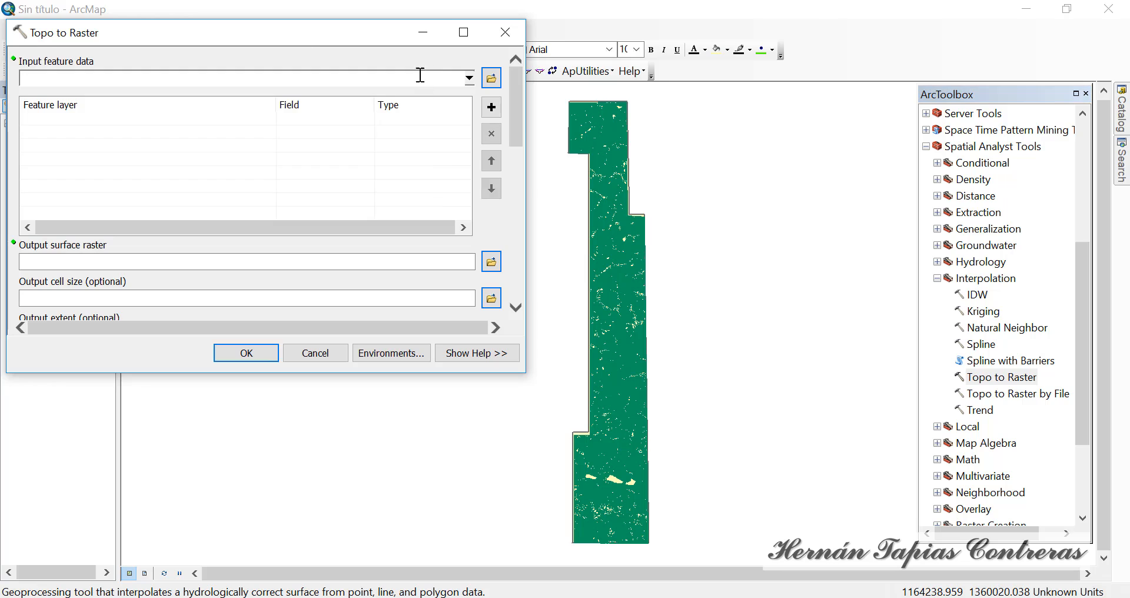
left_click(470, 78)
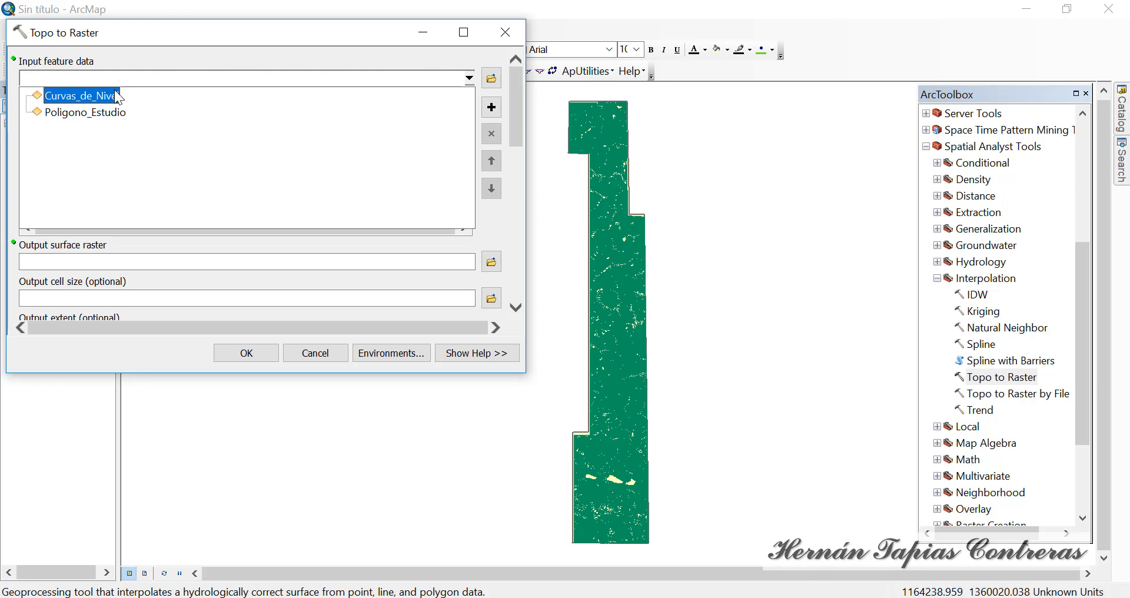
left_click(97, 95)
left_click(100, 101)
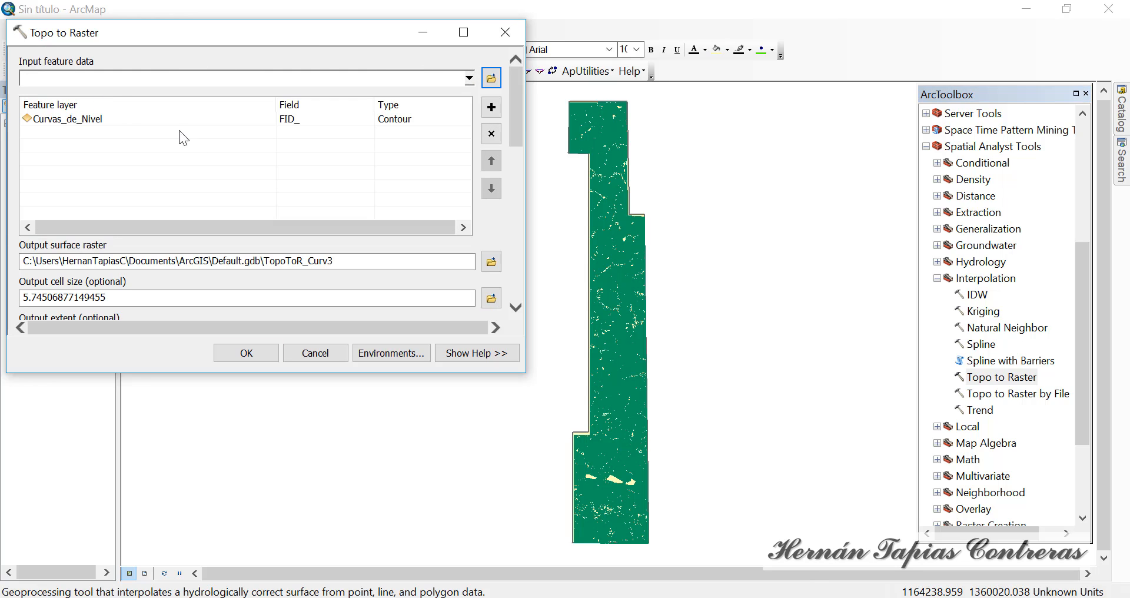
left_click(351, 125)
left_click(372, 125)
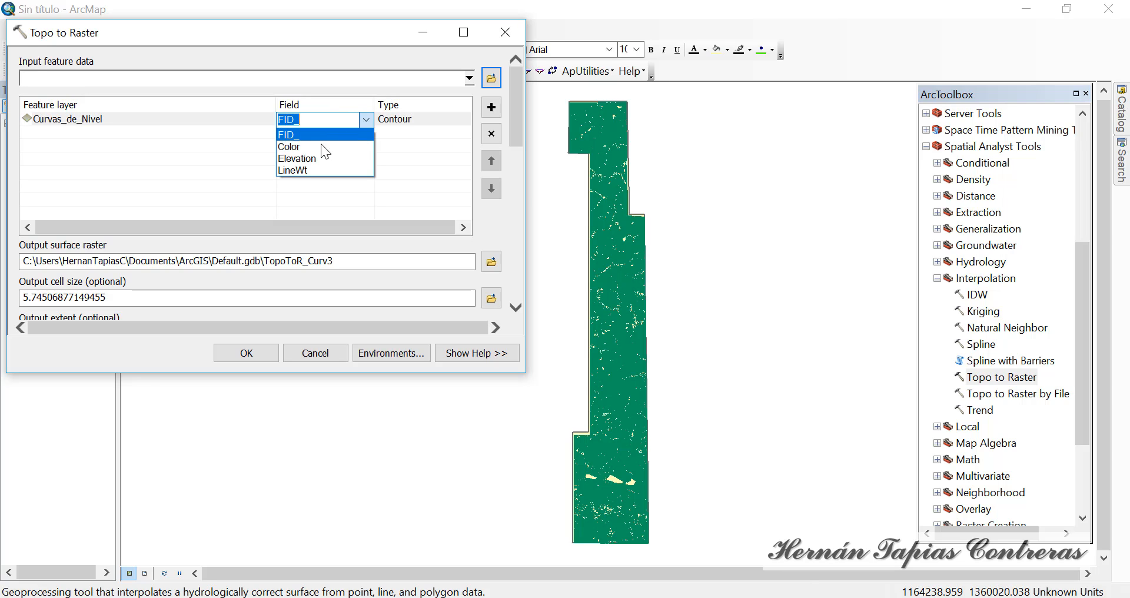
left_click(305, 155)
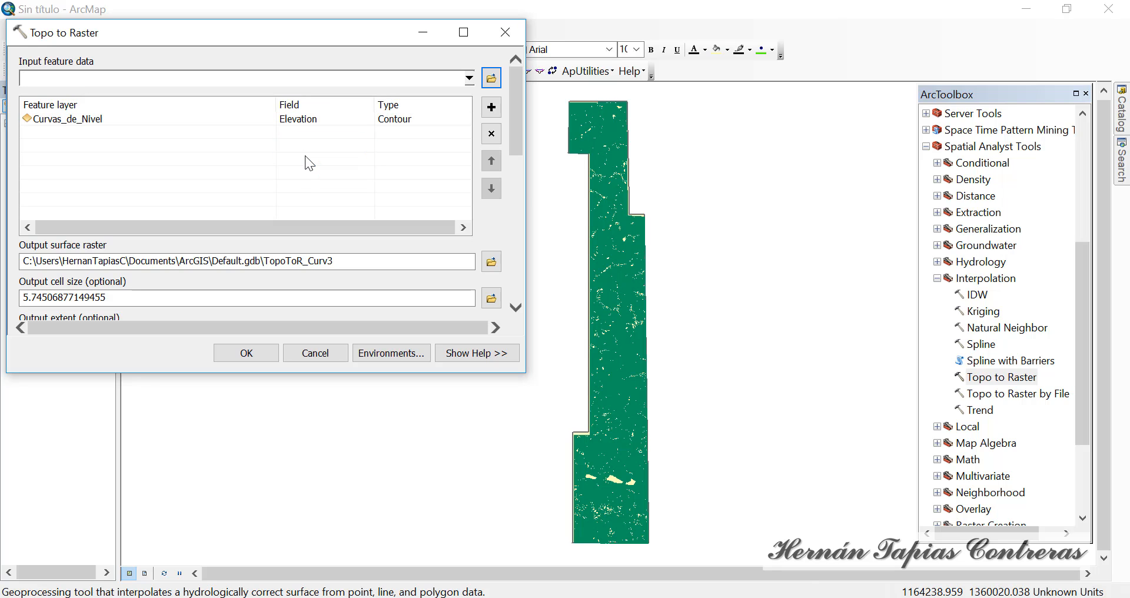
Set the tool's processing extent environment to match the Poligono_Estudio layer.
left_click(374, 355)
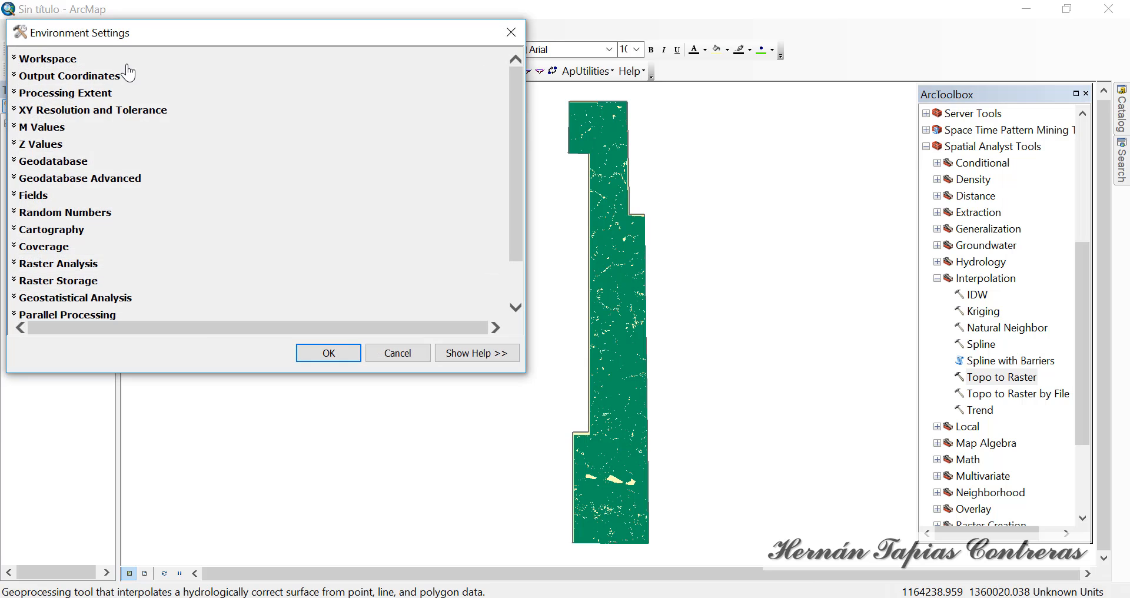
left_click(96, 124)
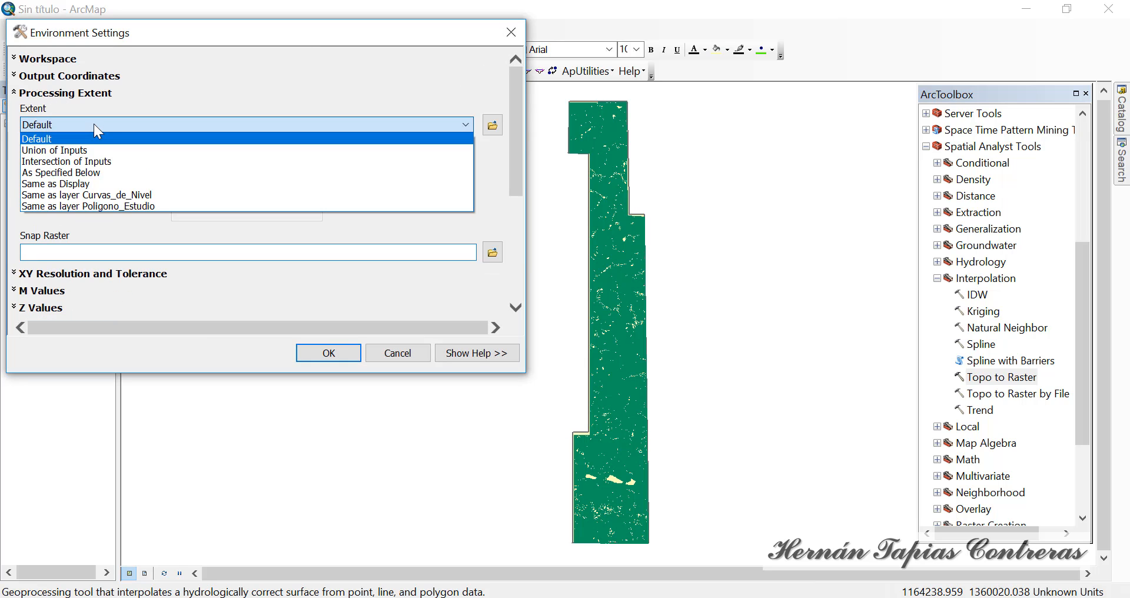
left_click(89, 206)
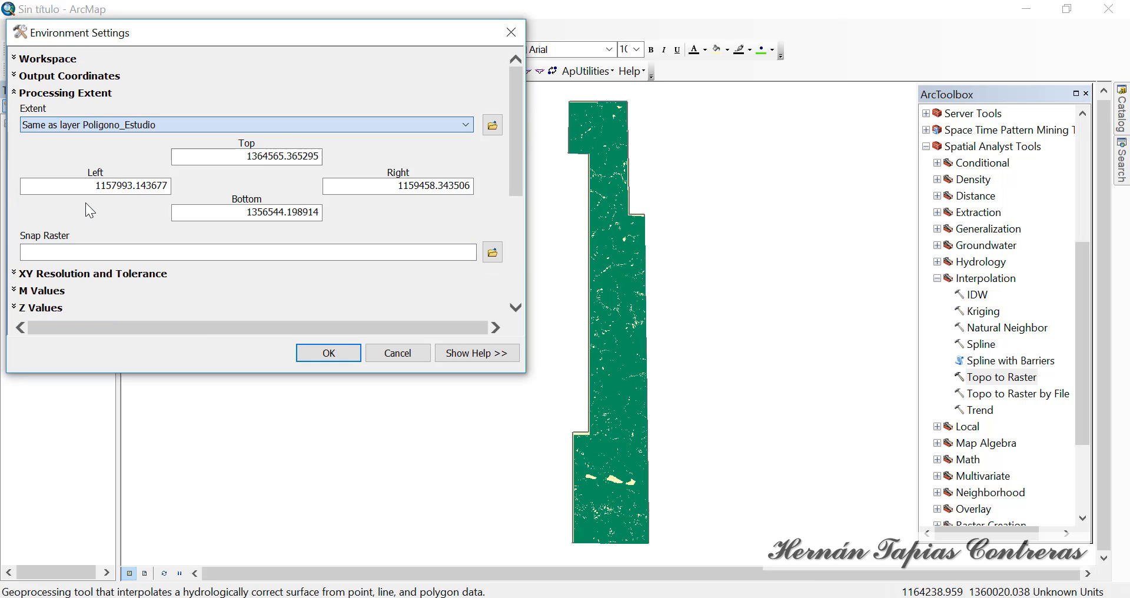
left_click(69, 96)
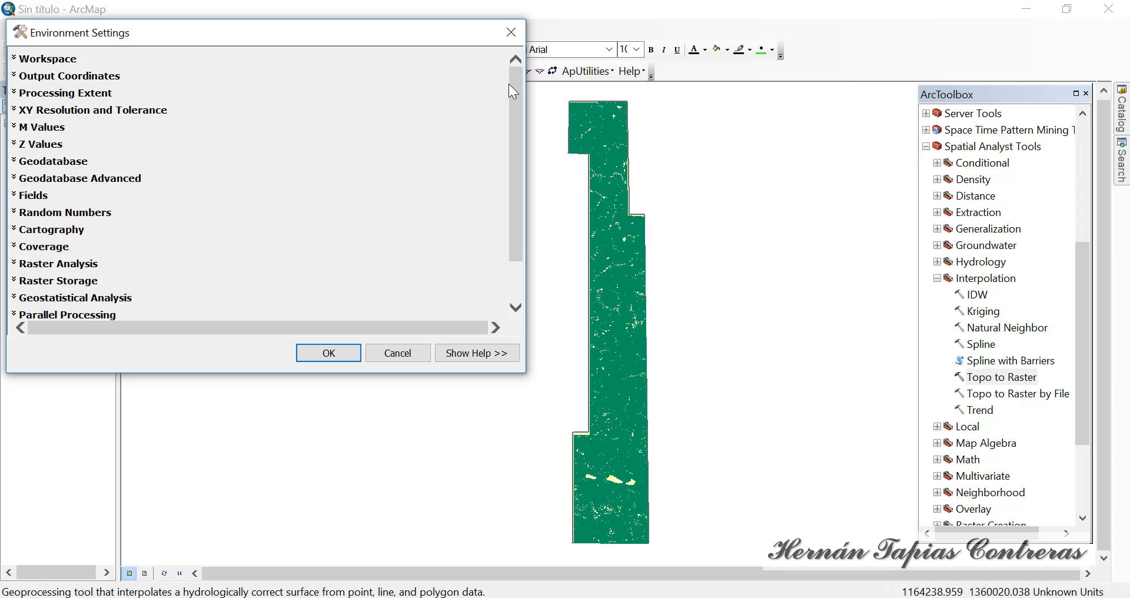
Set the raster analysis mask to Poligono_Estudio and accept the environment settings.
left_click_drag(508, 84, 513, 172)
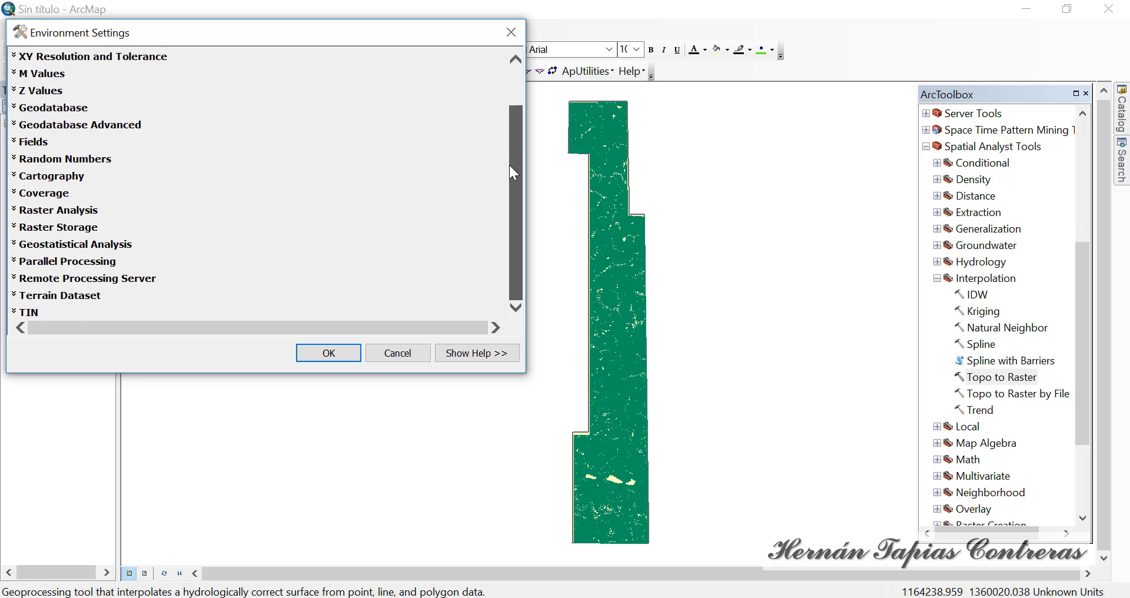
left_click(15, 210)
left_click_drag(511, 160, 514, 213)
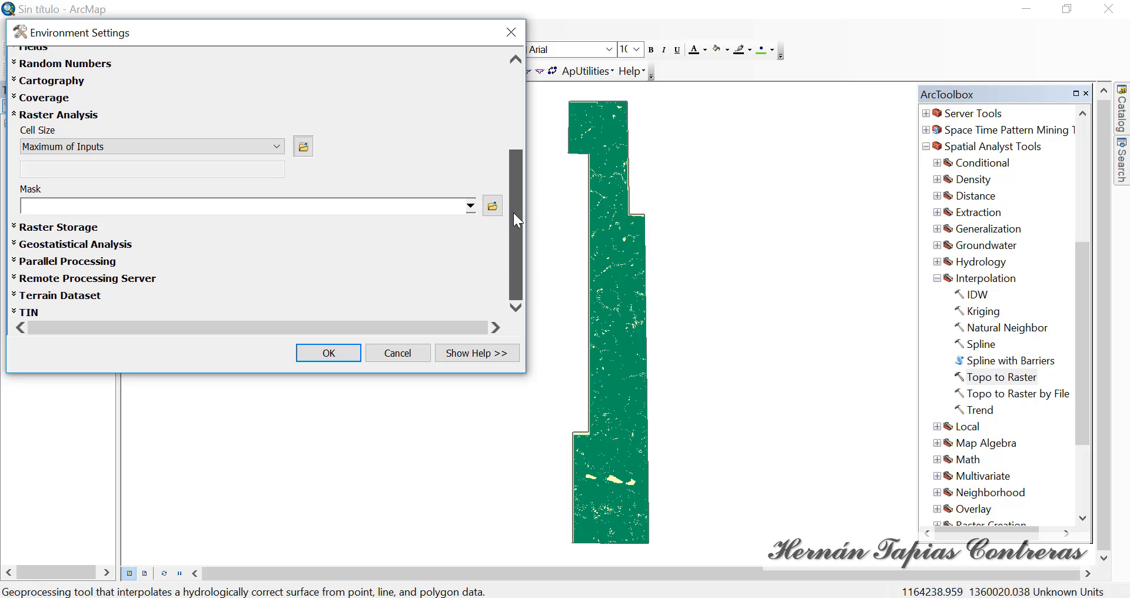
left_click(471, 207)
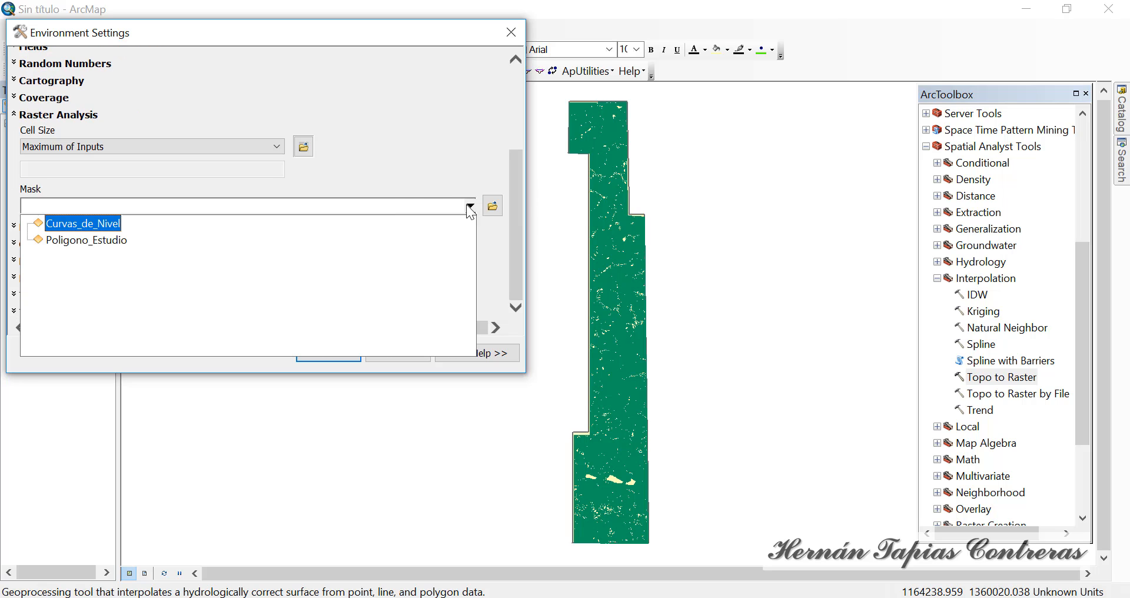
left_click(95, 238)
left_click(344, 355)
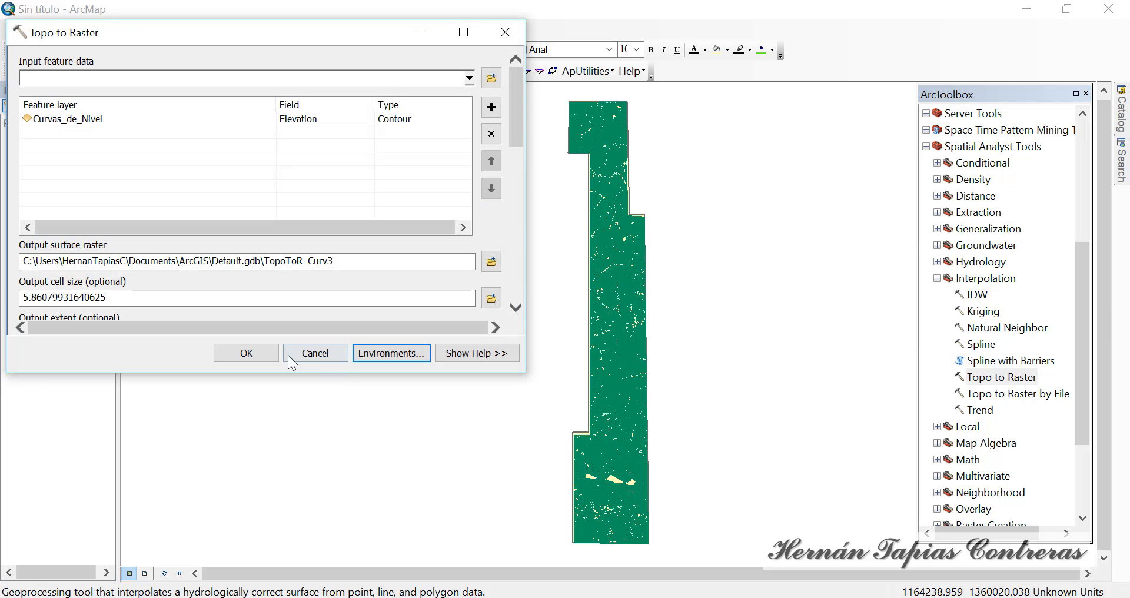
Run Topo to Raster with the default output and hide the Curvas_de_Nivel and Poligono_Estudio layers.
left_click(257, 356)
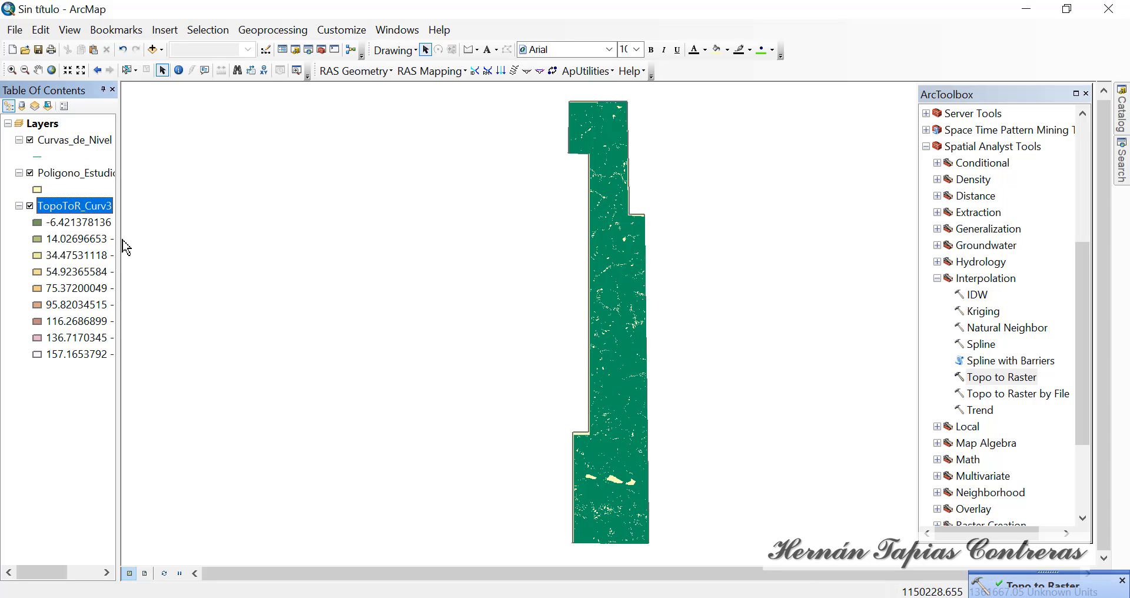
left_click(30, 139)
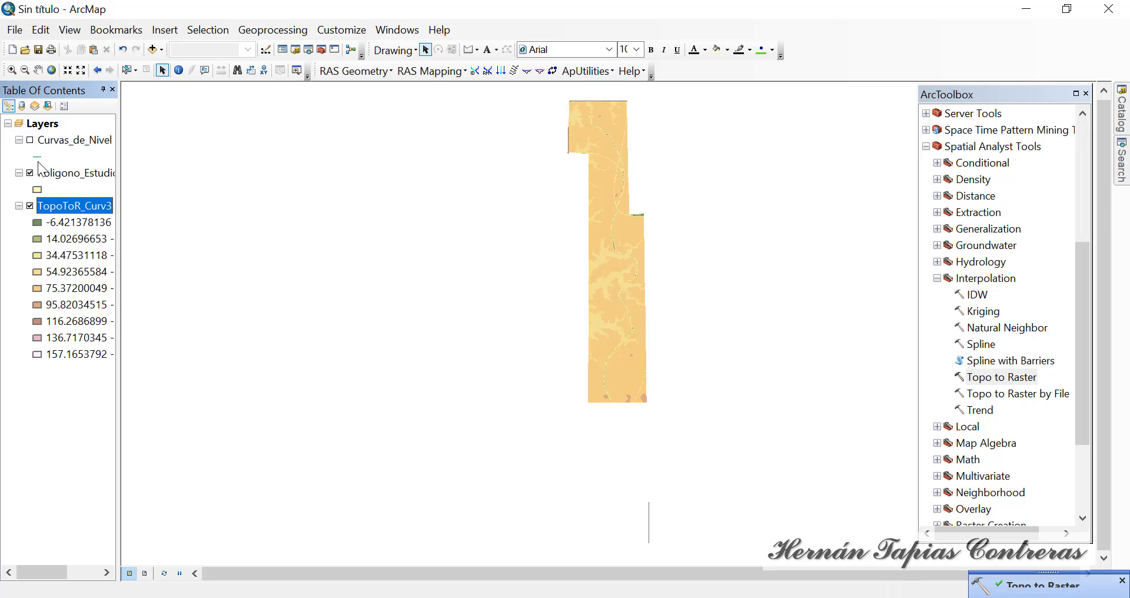
left_click(30, 173)
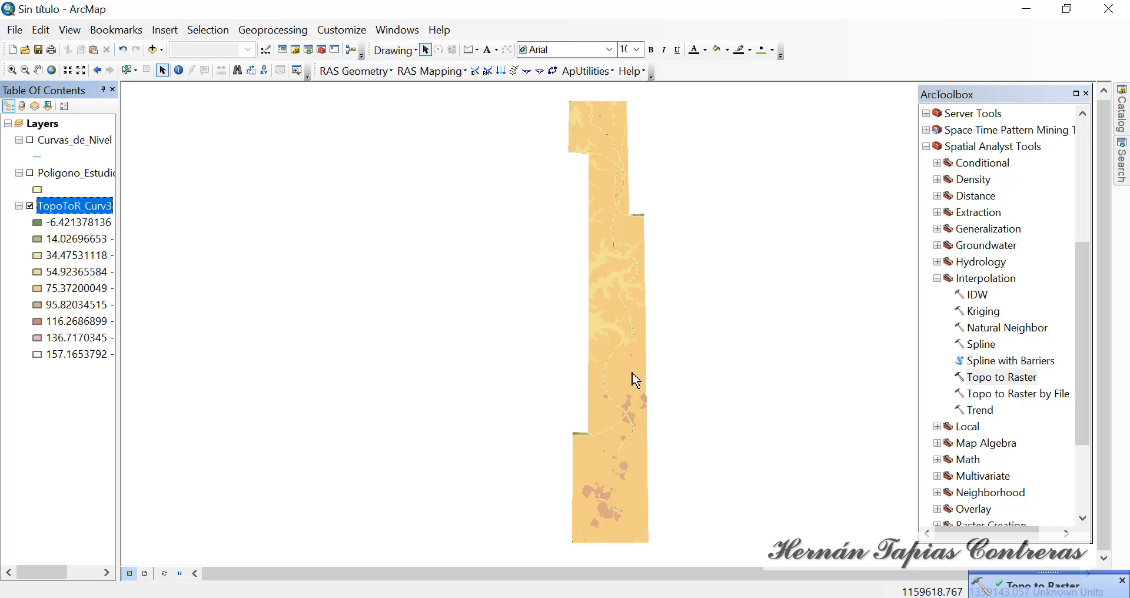
Symbolize the TopoToR_Curv3 raster with 32 classes and the red-yellow-green-blue color ramp.
right_click(103, 209)
left_click(180, 454)
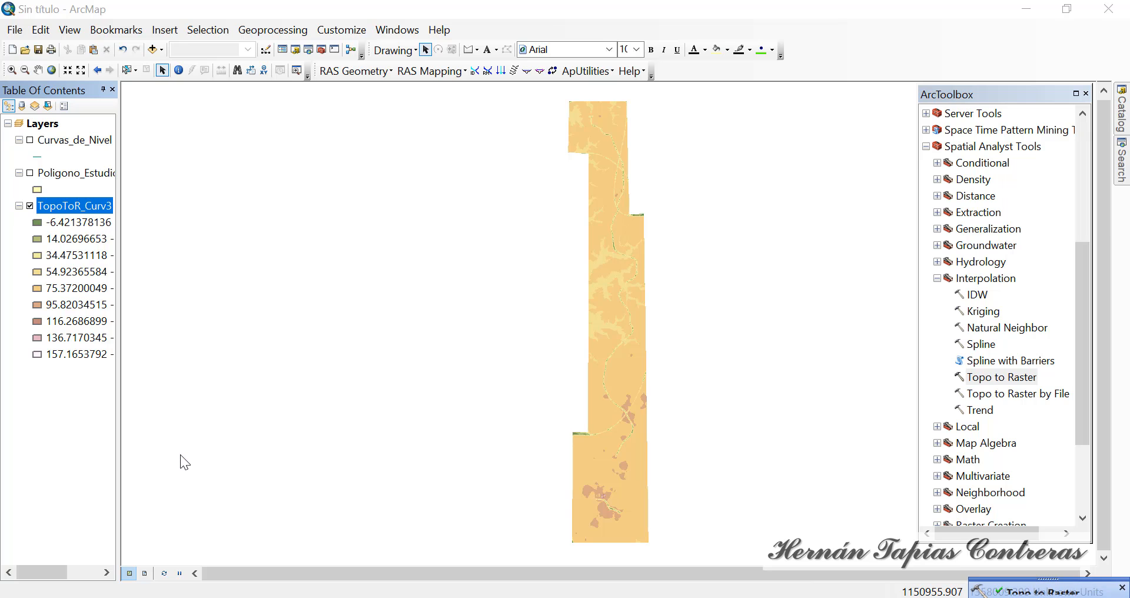
left_click(661, 265)
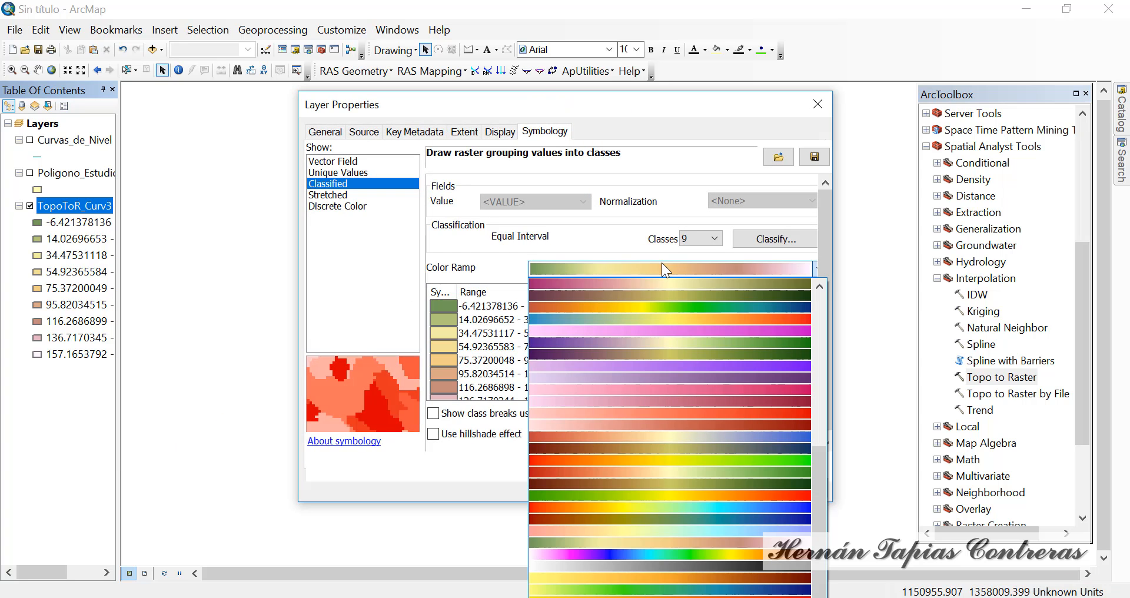
left_click(642, 316)
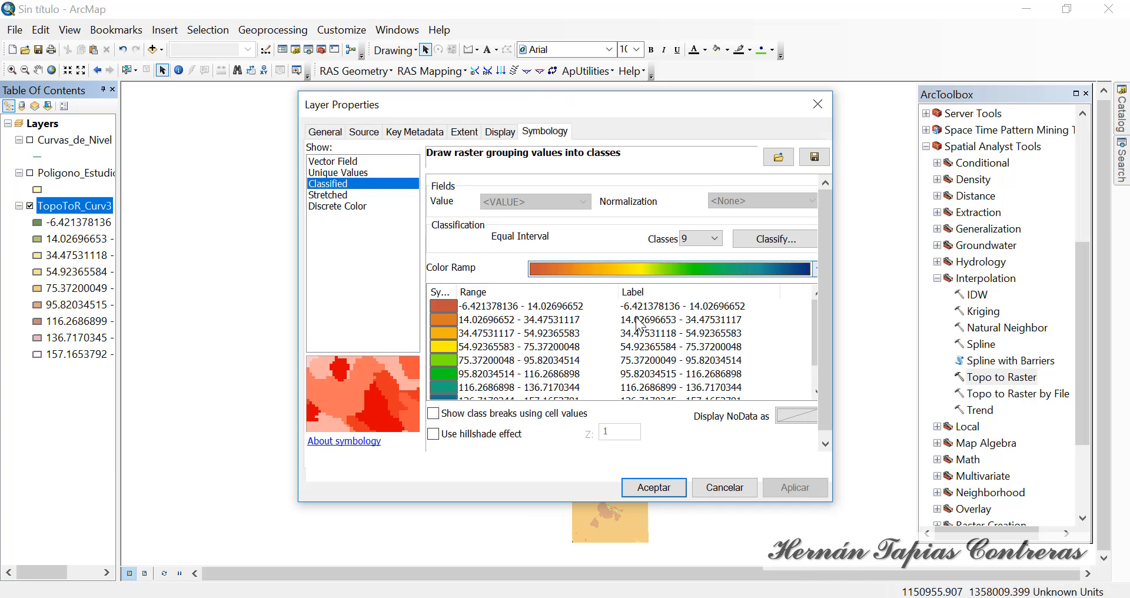
left_click(714, 238)
left_click(689, 576)
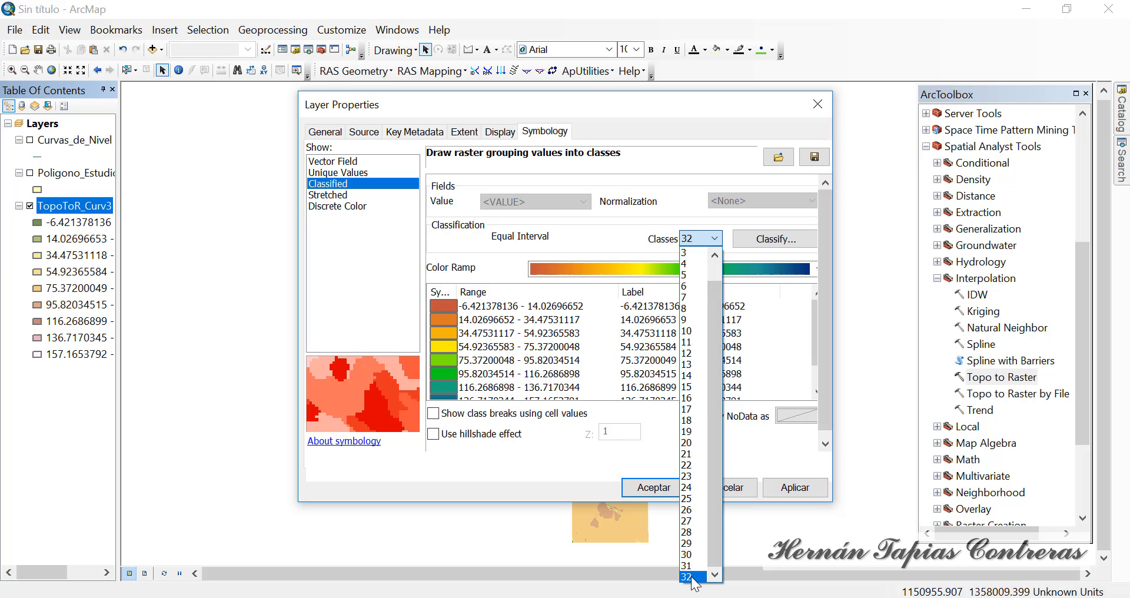
left_click(653, 487)
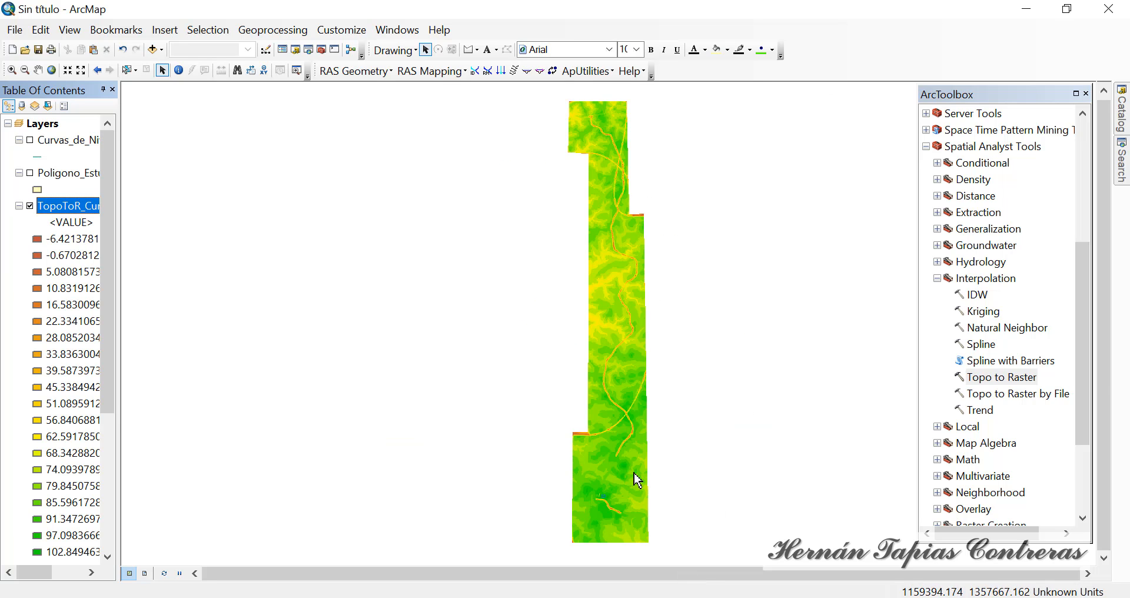
Examine the classified elevation raster up close along the winding low-elevation channel, ending with a view of the whole layer.
scroll(614, 239, "up", 2)
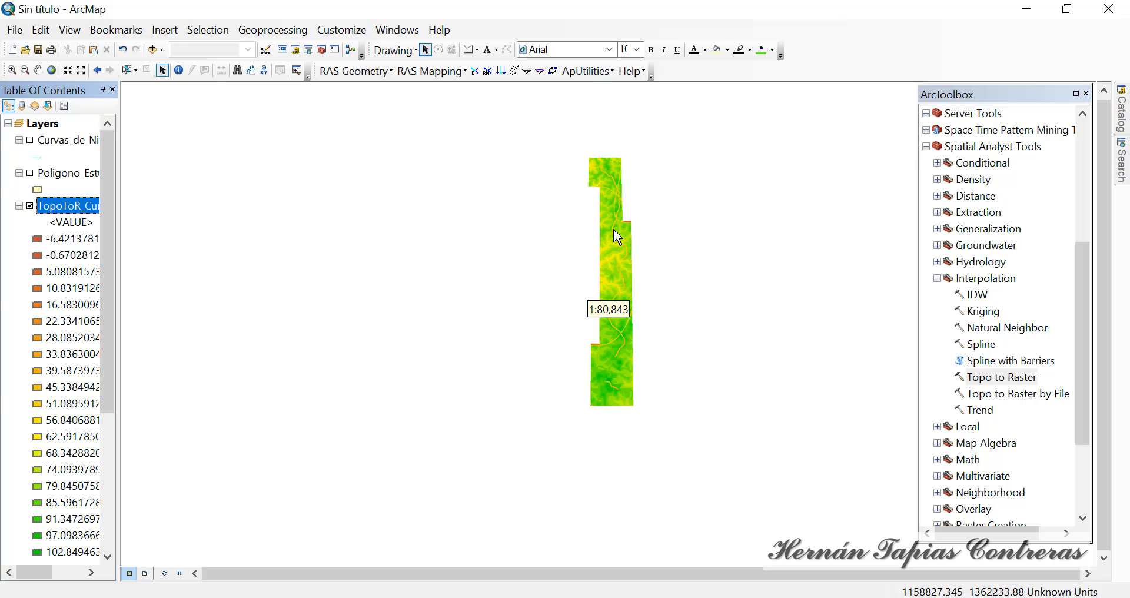
scroll(617, 237, "up", 3)
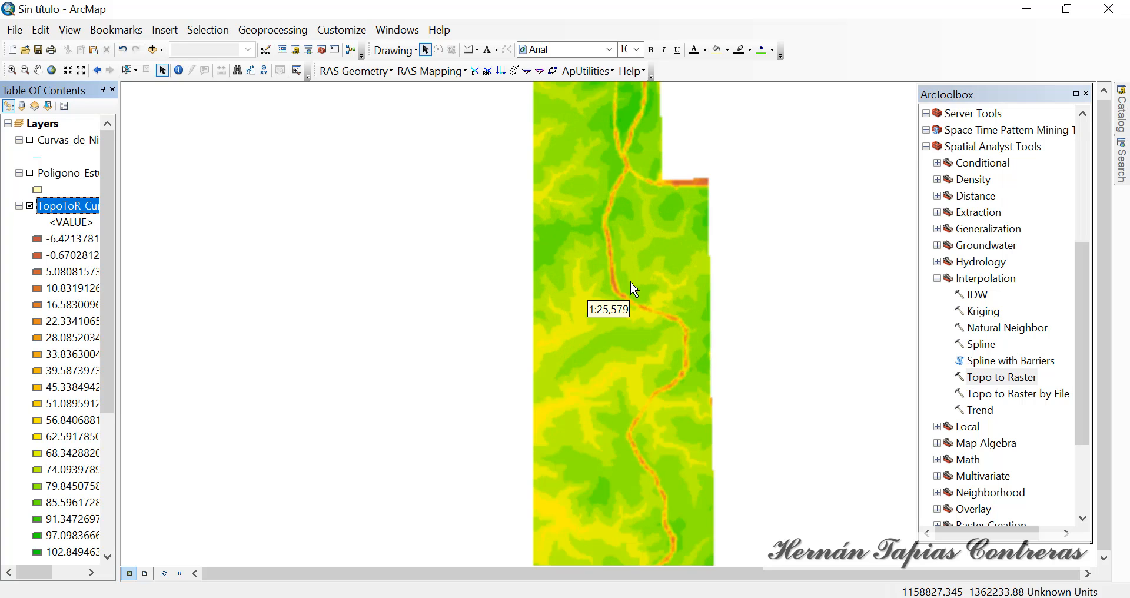
left_click_drag(662, 393, 621, 210)
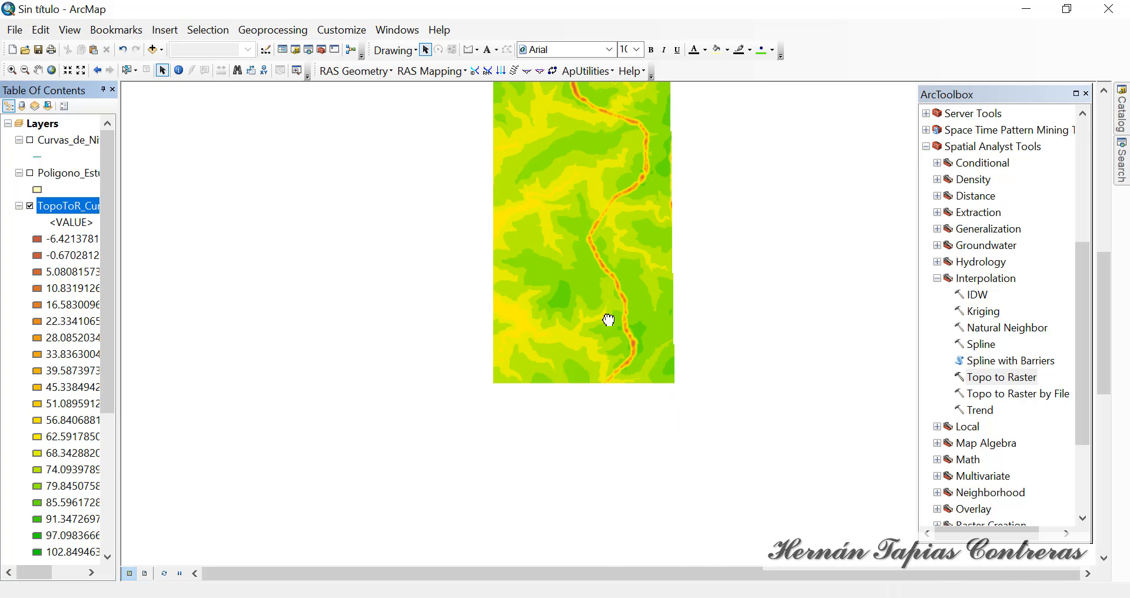
left_click_drag(621, 367, 605, 195)
scroll(580, 241, "up", 2)
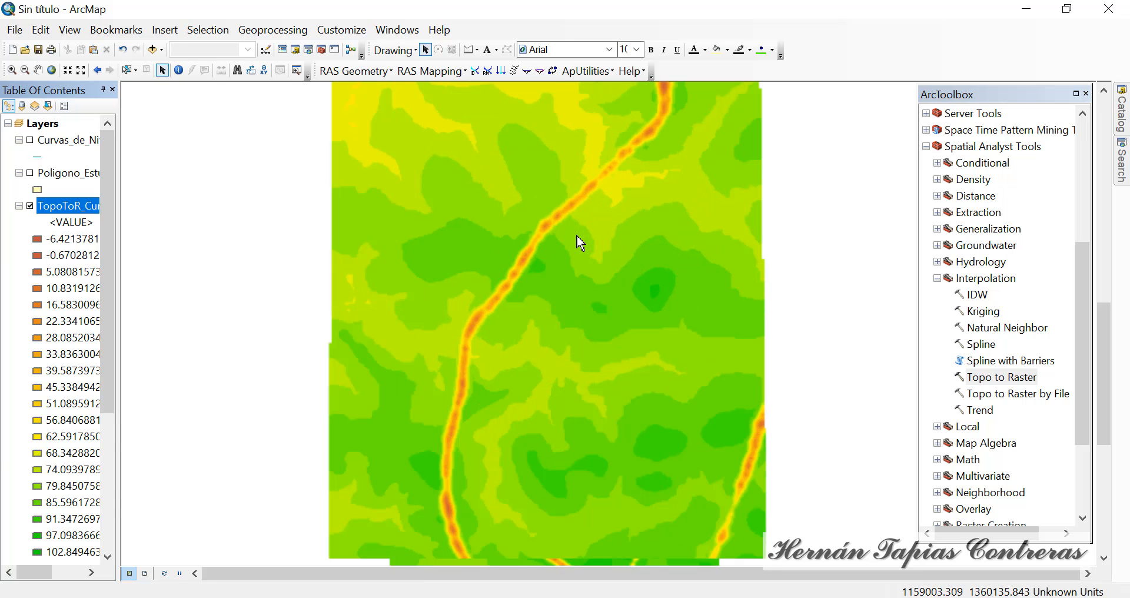
scroll(580, 241, "up", 1)
scroll(501, 292, "up", 2)
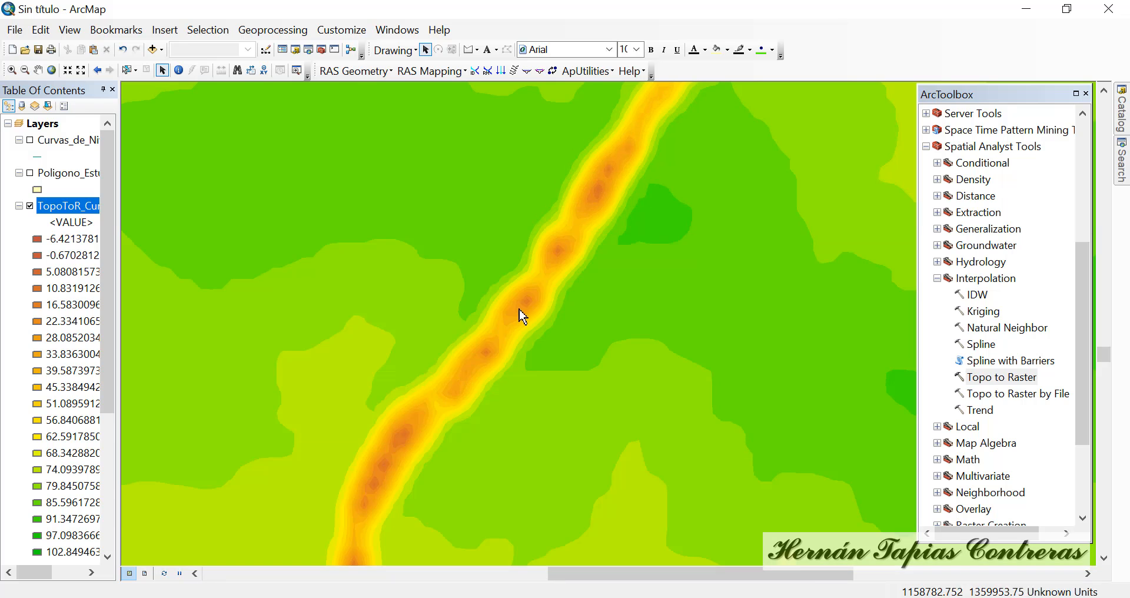
left_click_drag(611, 185, 465, 472)
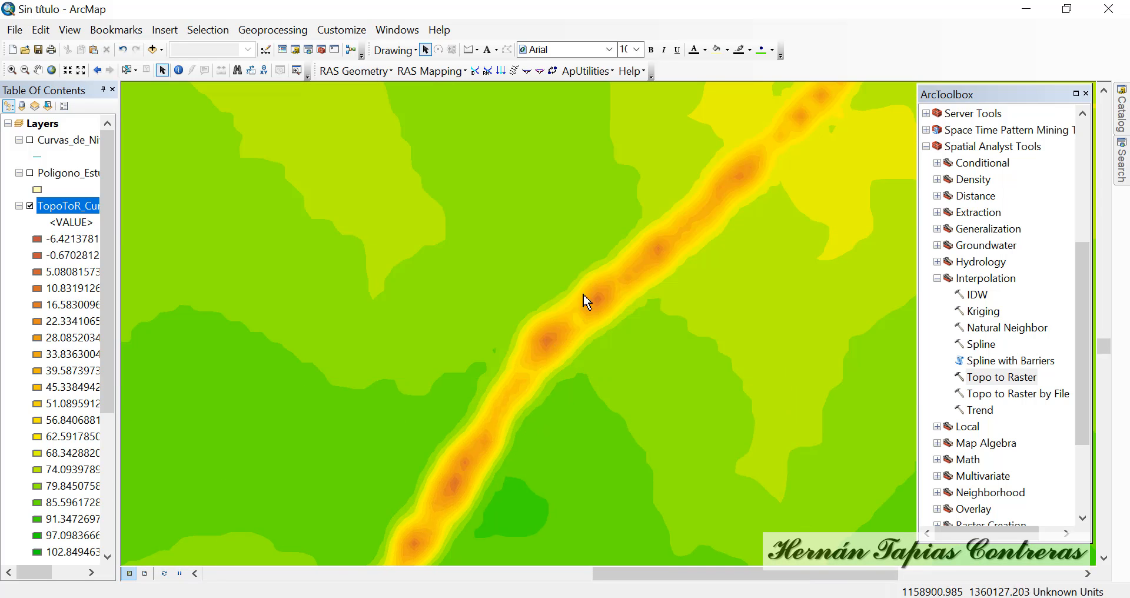
left_click_drag(665, 241, 348, 454)
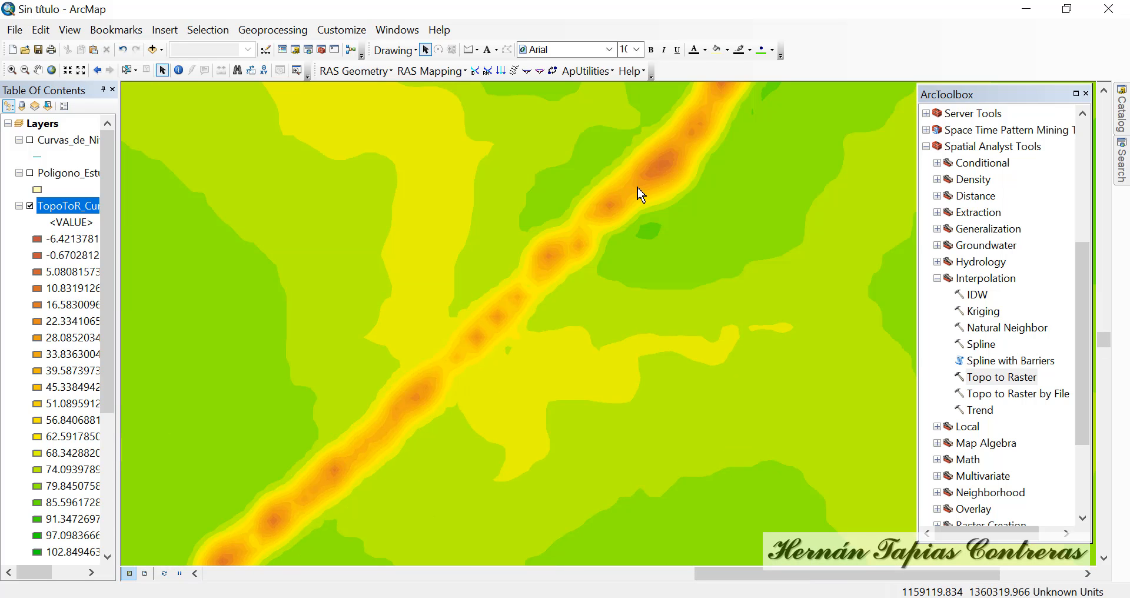
left_click_drag(642, 194, 500, 361)
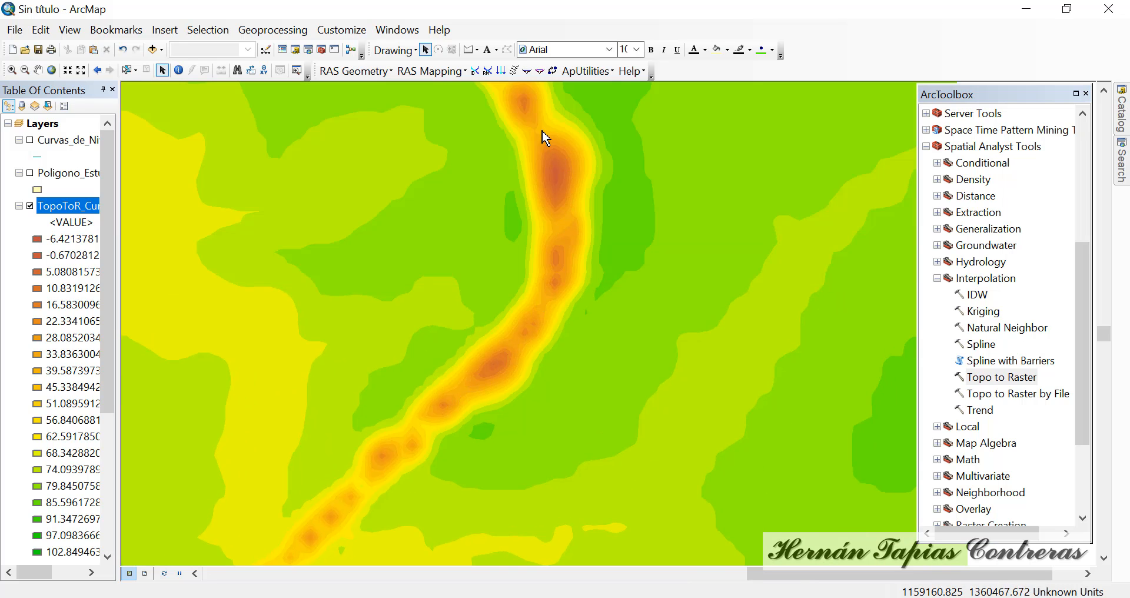
left_click_drag(547, 137, 561, 430)
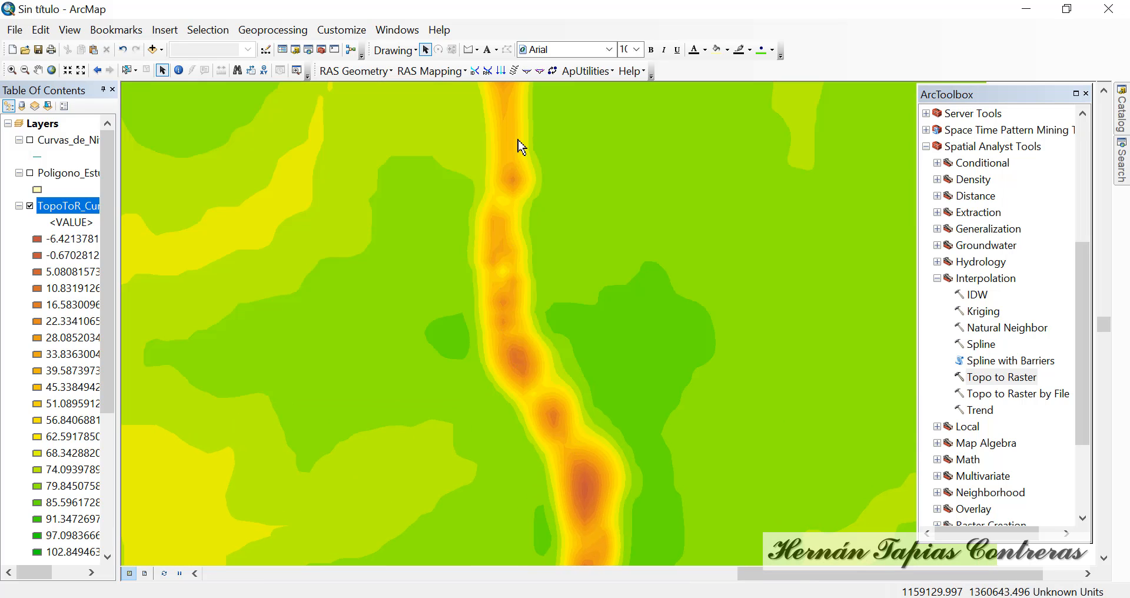
left_click_drag(521, 147, 506, 495)
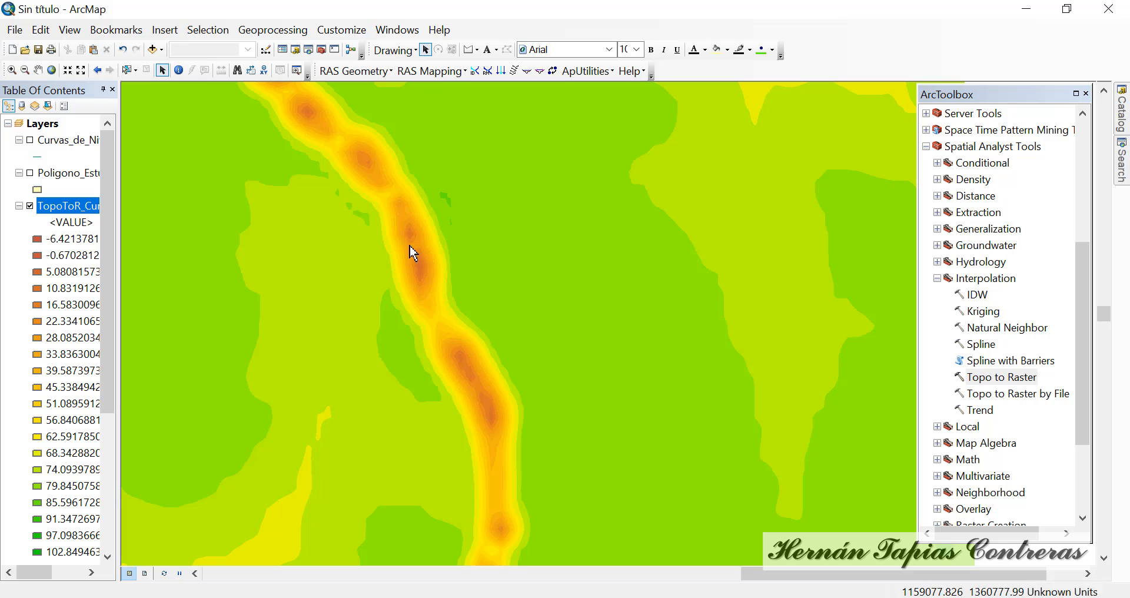
left_click_drag(363, 160, 631, 479)
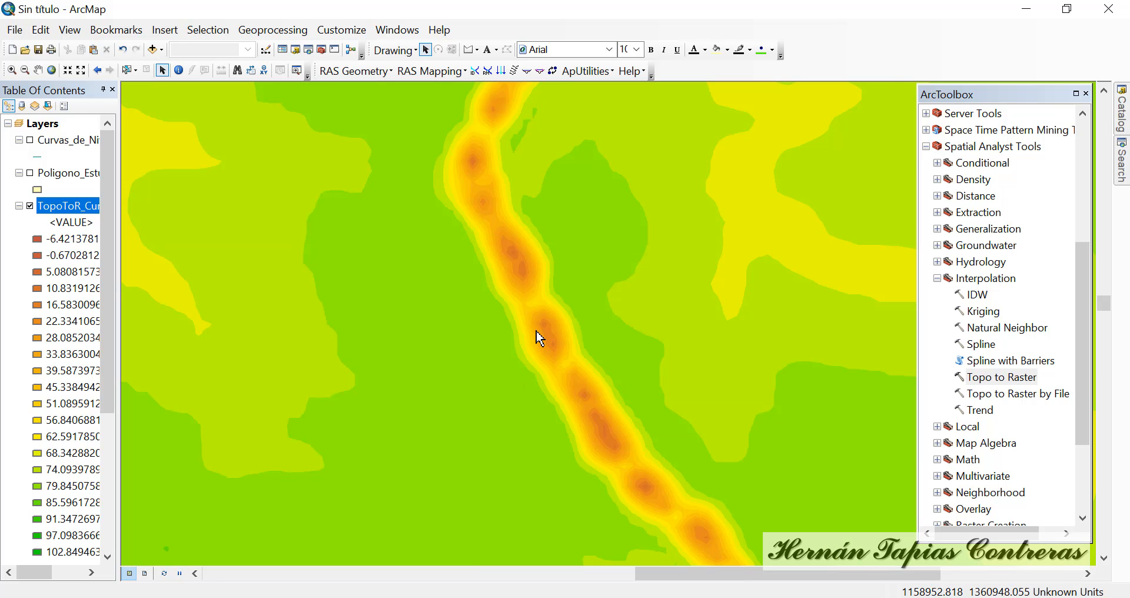
scroll(537, 331, "down", 2)
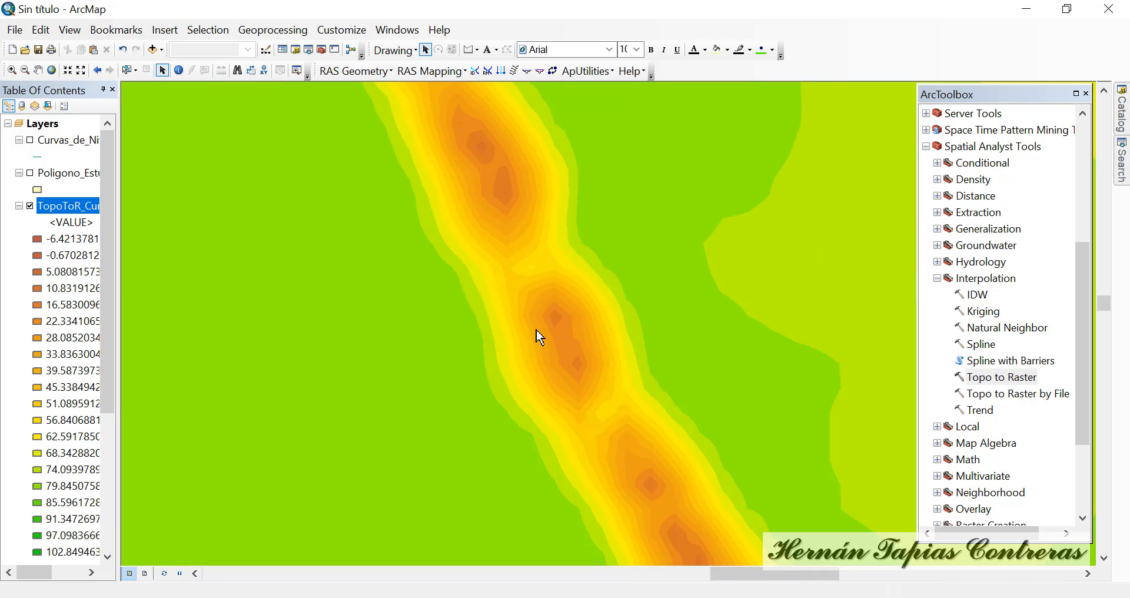
scroll(539, 336, "up", 3)
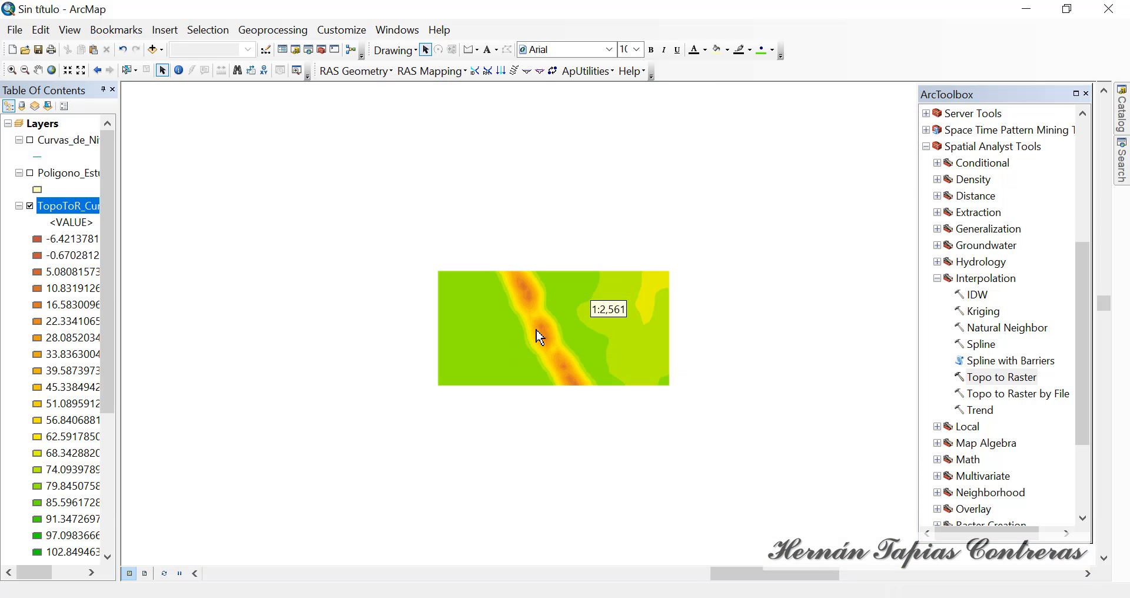
scroll(539, 336, "up", 3)
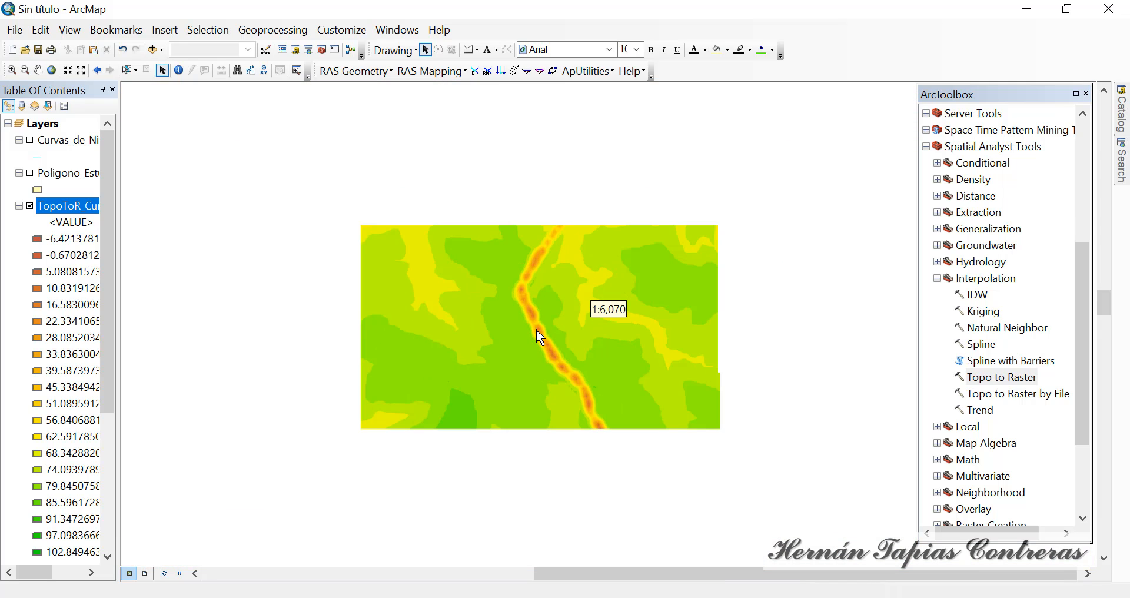
scroll(537, 331, "up", 2)
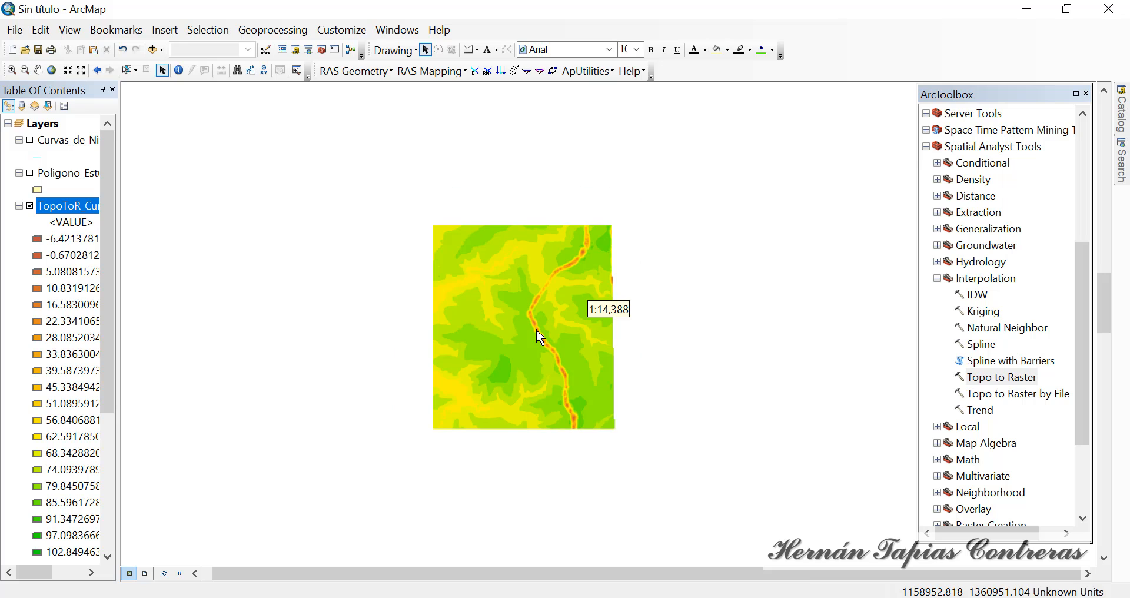
right_click(93, 209)
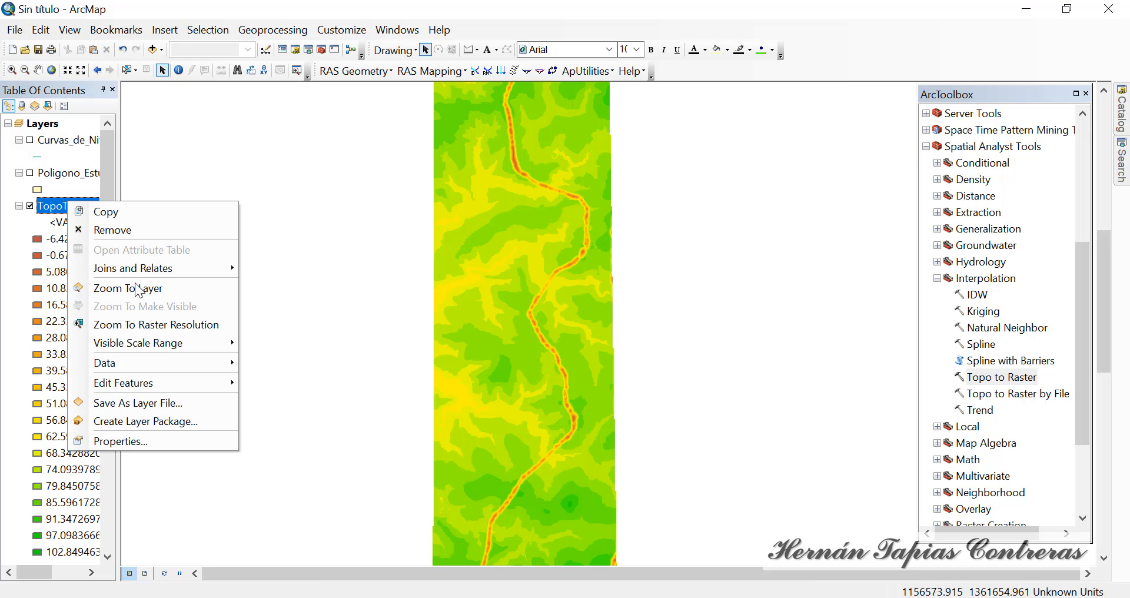
left_click(134, 296)
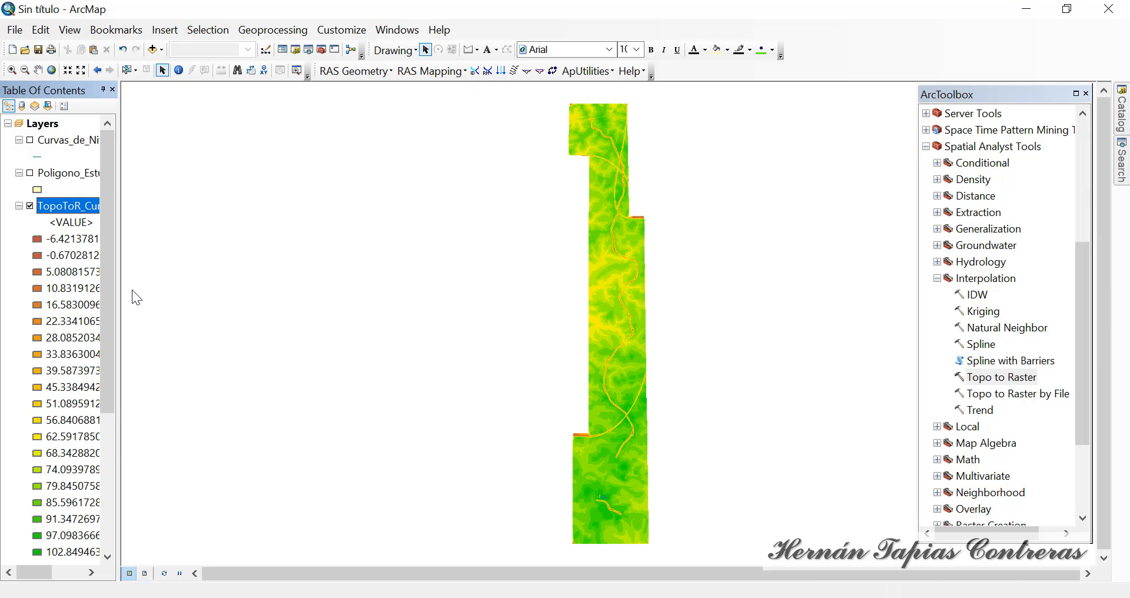